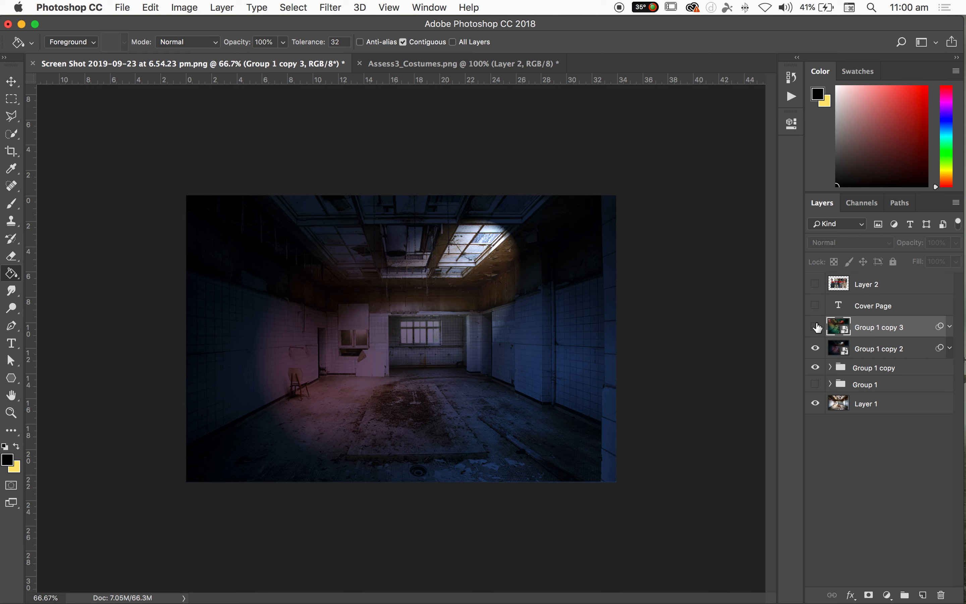
# Step: Check Layer 2 and Layer 3 in Assess3_Costumes.png by toggling their visibility, and return to the room document
pyautogui.click(424, 66)
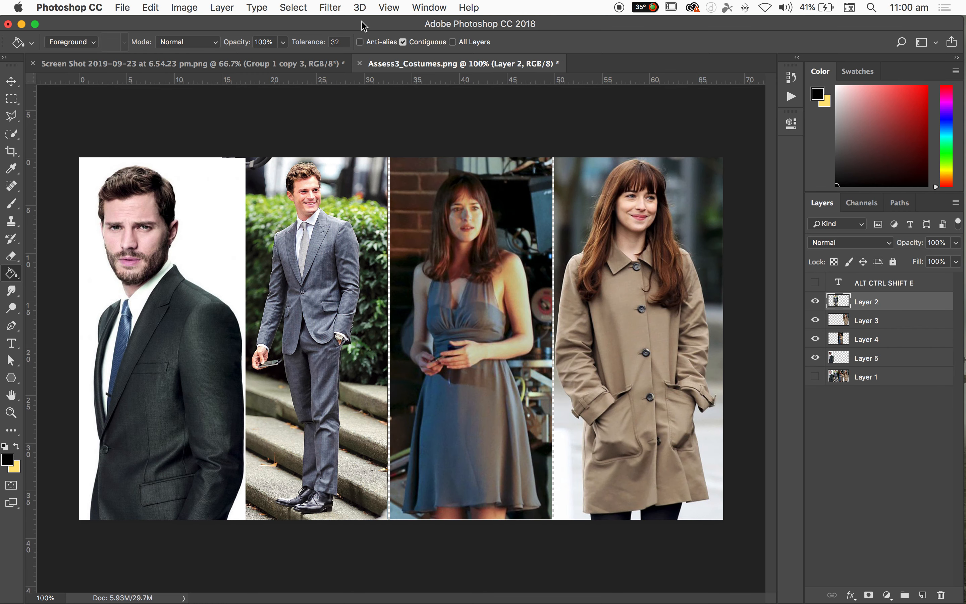
pyautogui.click(815, 301)
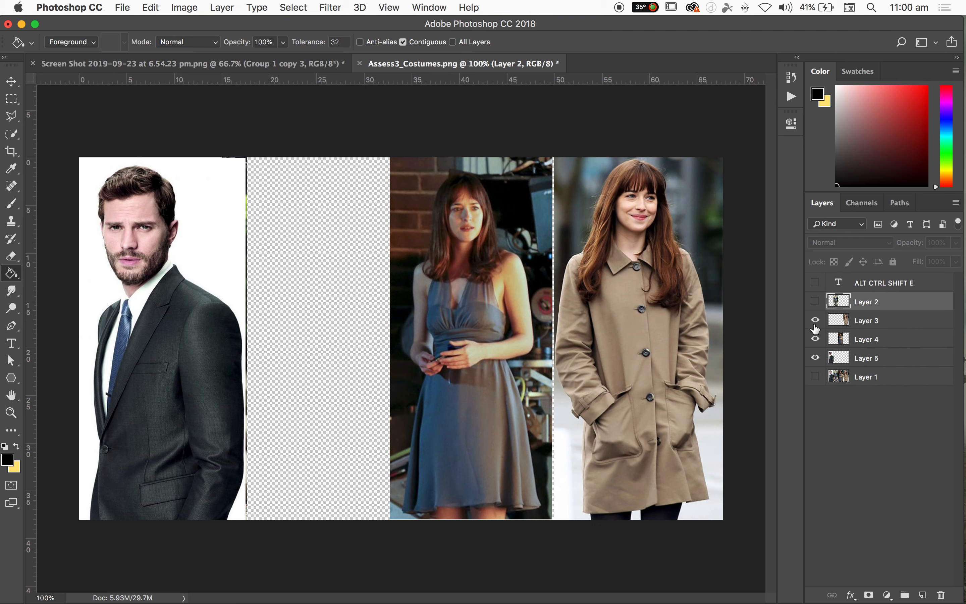
pyautogui.click(815, 322)
pyautogui.click(814, 321)
pyautogui.click(815, 302)
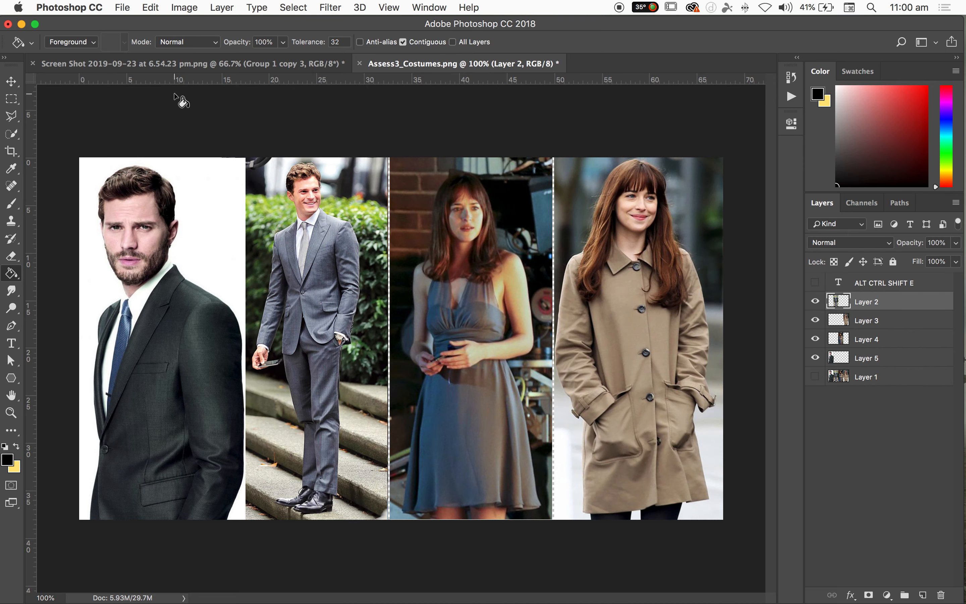
pyautogui.click(204, 62)
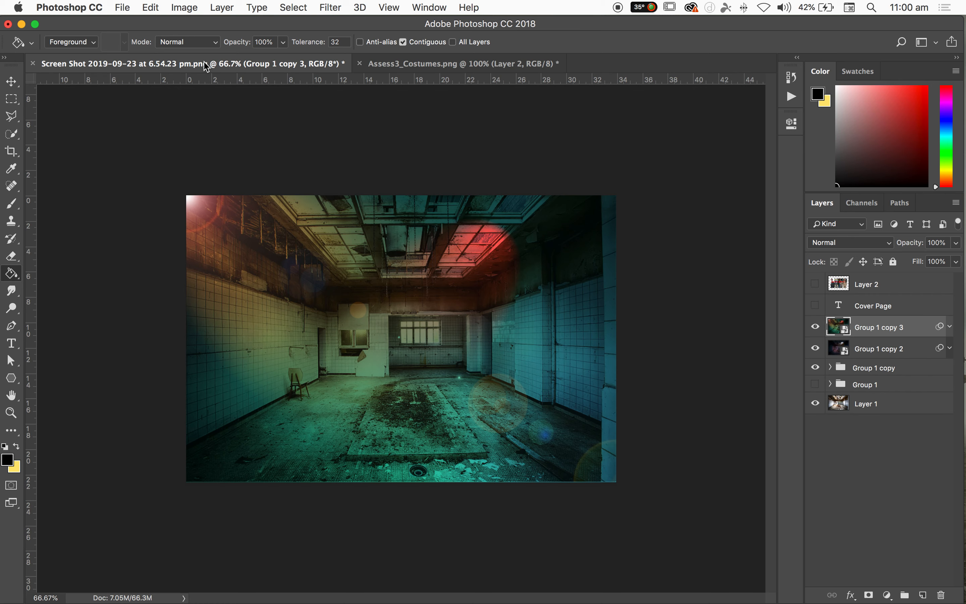
# Step: Show the Layer Comps panel and save a comp of the current green-lit room with default settings
pyautogui.click(425, 9)
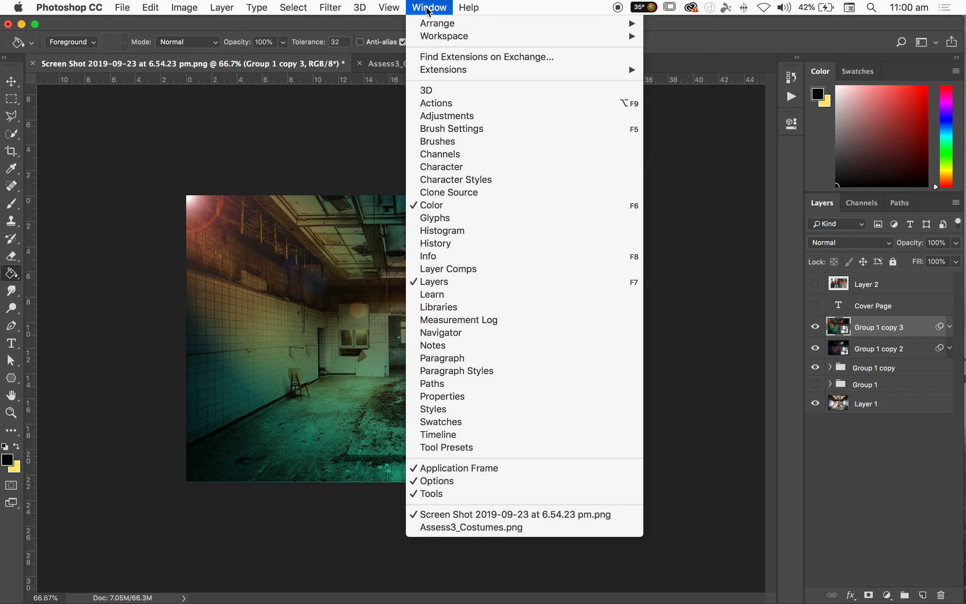
pyautogui.click(451, 270)
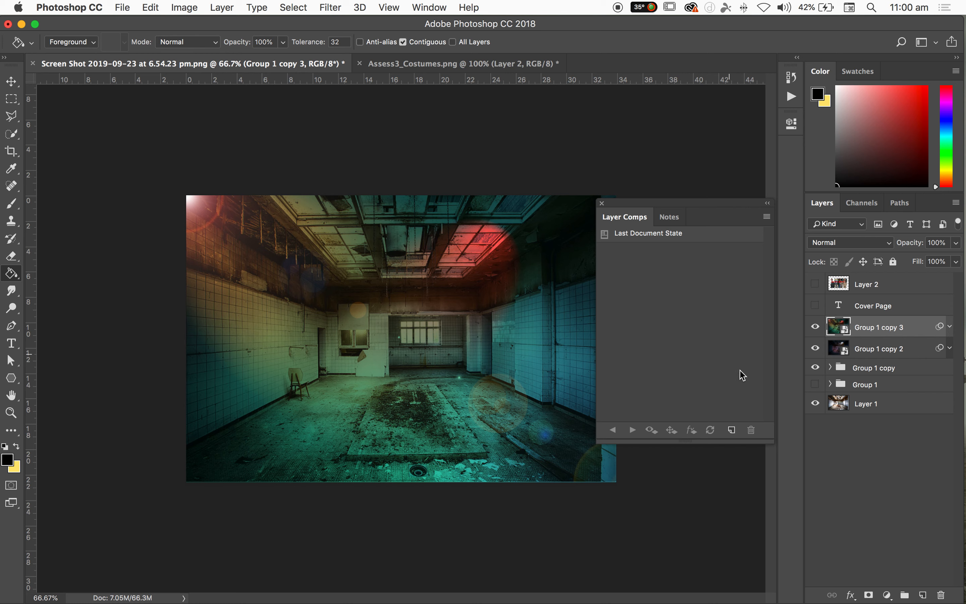
pyautogui.click(732, 429)
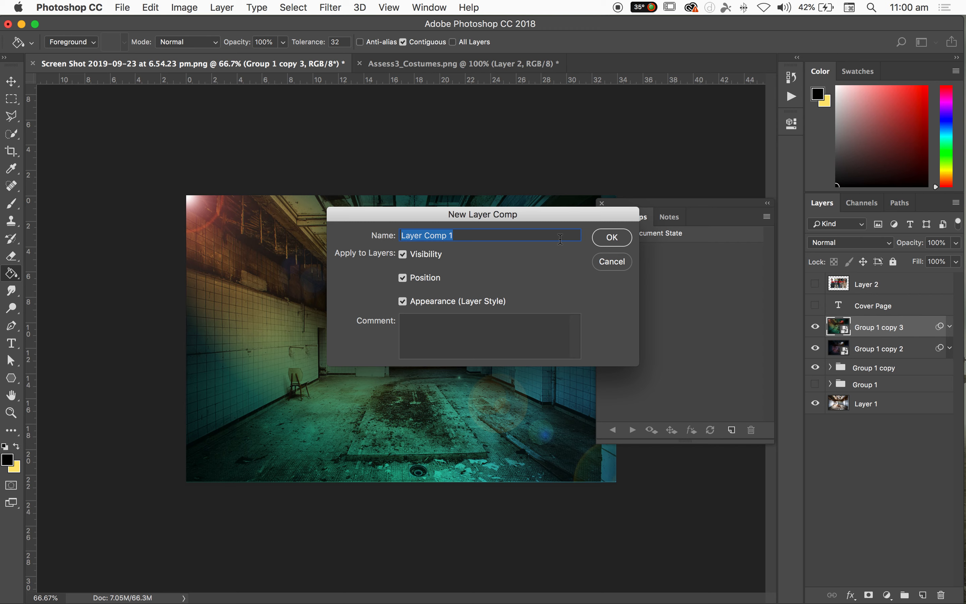
pyautogui.click(612, 237)
# Step: Hide the Group 1 copy 3 layer and save the dark blue room version as a new layer comp
pyautogui.click(815, 327)
pyautogui.click(732, 429)
pyautogui.click(611, 238)
# Step: Hide the Group 1 copy 2 layer and save the naturally lit room version as another layer comp
pyautogui.click(815, 348)
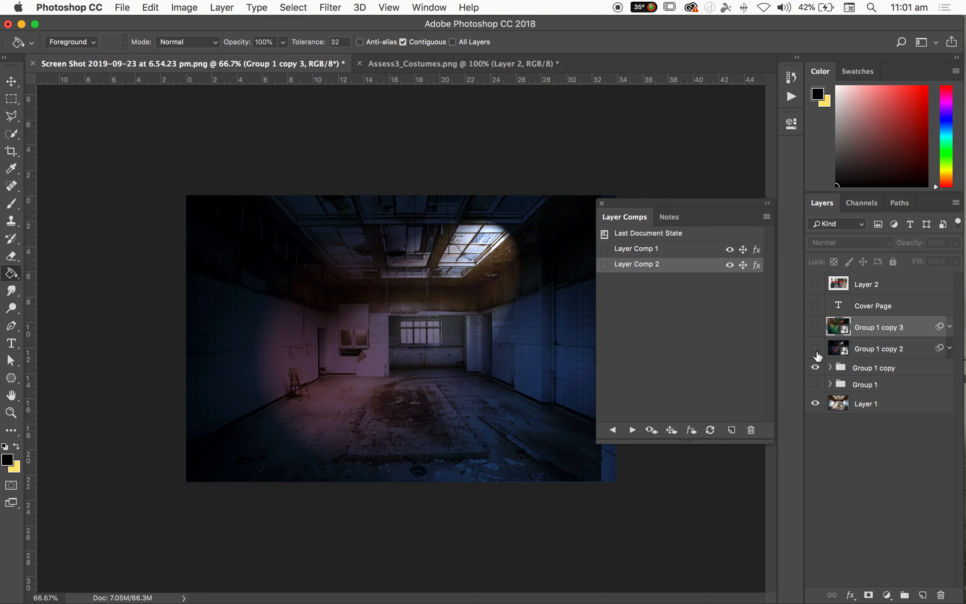
pyautogui.click(731, 430)
pyautogui.click(607, 237)
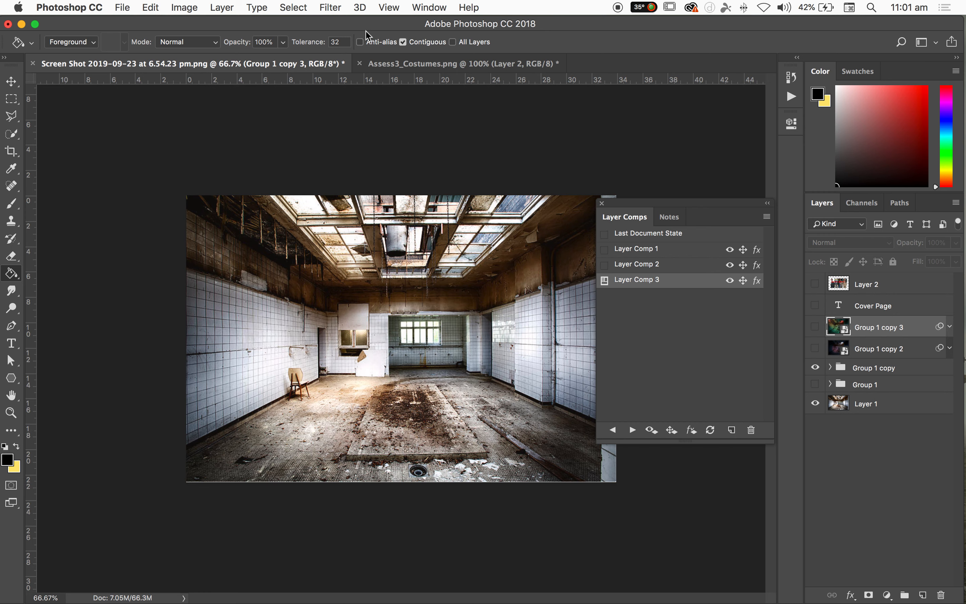
# Step: Inspect Layers 2 to 5 in Assess3_Costumes.png by toggling the visibility of each one off and on
pyautogui.click(416, 65)
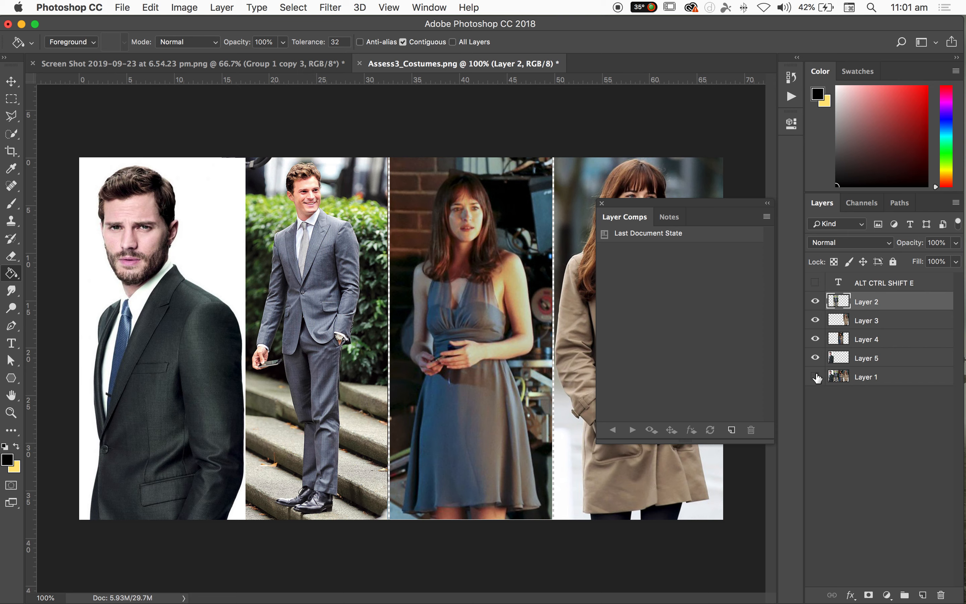
pyautogui.click(815, 301)
pyautogui.click(815, 301)
pyautogui.click(815, 320)
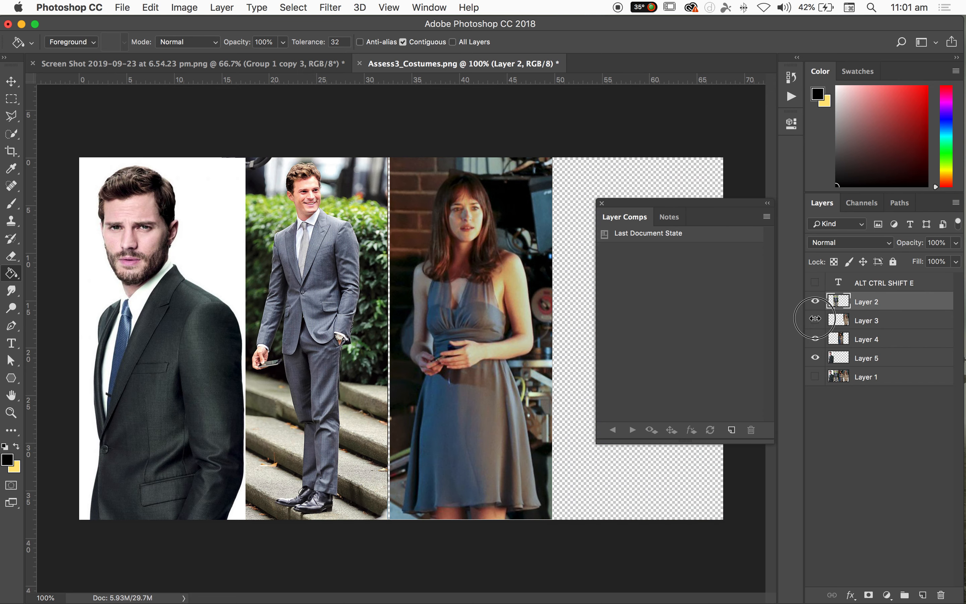
pyautogui.click(814, 319)
pyautogui.click(815, 339)
pyautogui.click(815, 339)
pyautogui.click(815, 357)
pyautogui.click(815, 357)
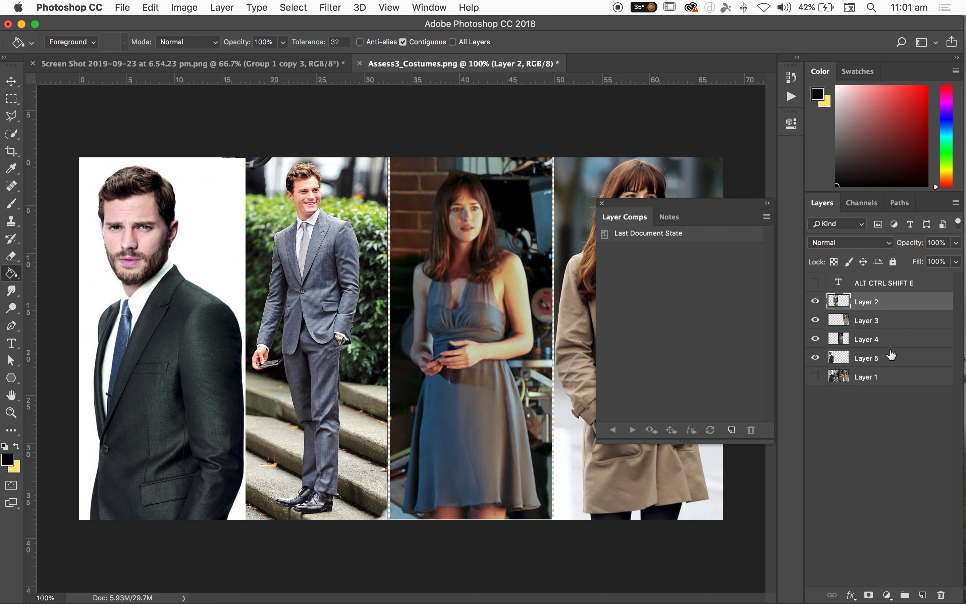
# Step: Try merging the five costume layers, Layer 2 down to Layer 1, and moving the merged image
pyautogui.keyDown('shift'); pyautogui.click(884, 381); pyautogui.keyUp('shift')
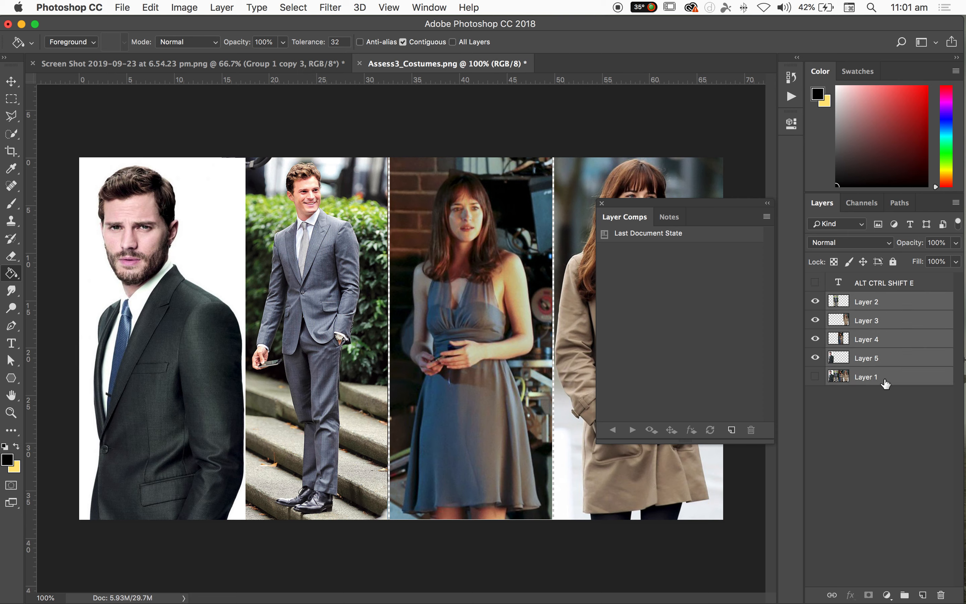
pyautogui.rightClick(885, 382)
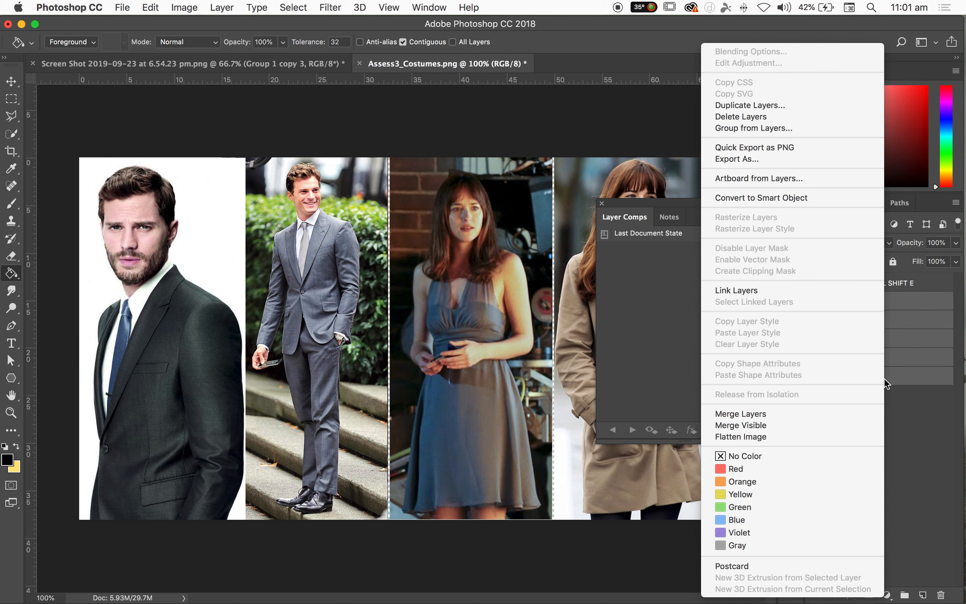
pyautogui.click(779, 415)
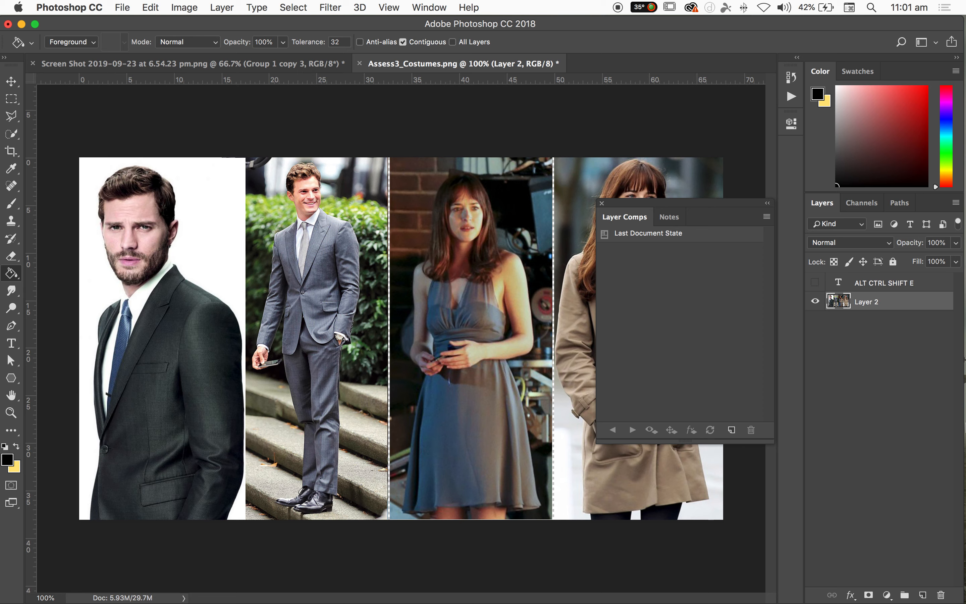
pyautogui.click(397, 282)
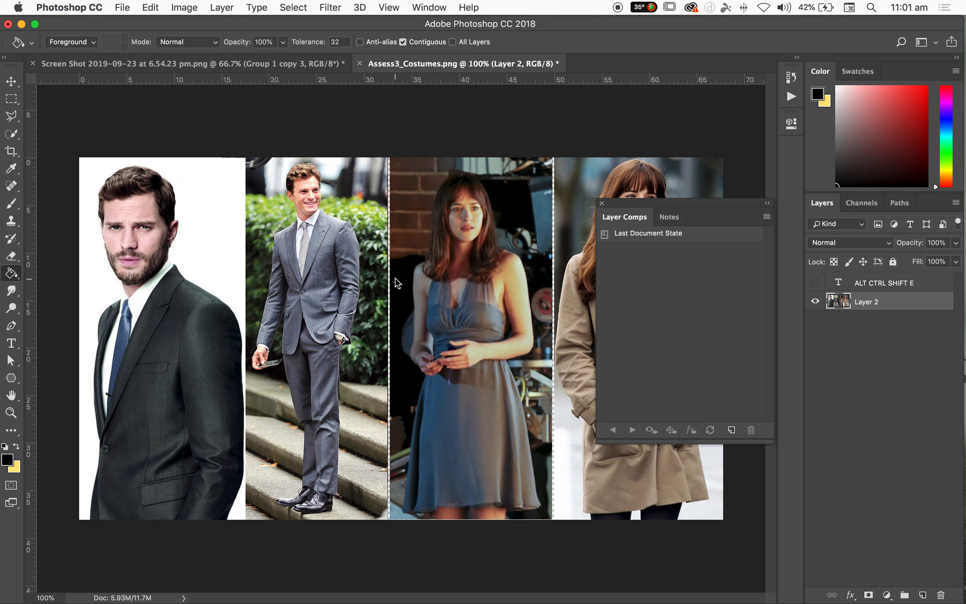
pyautogui.press('v')
pyautogui.moveTo(457, 246); pyautogui.dragTo(401, 251)
# Step: Undo the move and the merge to bring back the five separate costume layers
pyautogui.press('super+z')
pyautogui.press('alt+super+z')
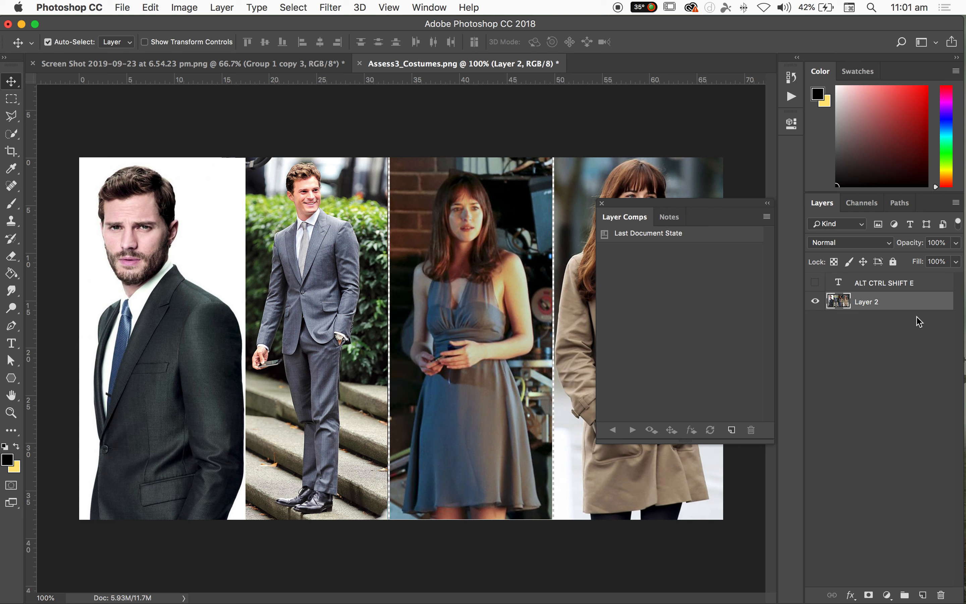
pyautogui.press('alt+super+z')
# Step: Duplicate the five costume layers and merge the copies into a single layer above the originals
pyautogui.keyDown('shift'); pyautogui.click(916, 384); pyautogui.keyUp('shift')
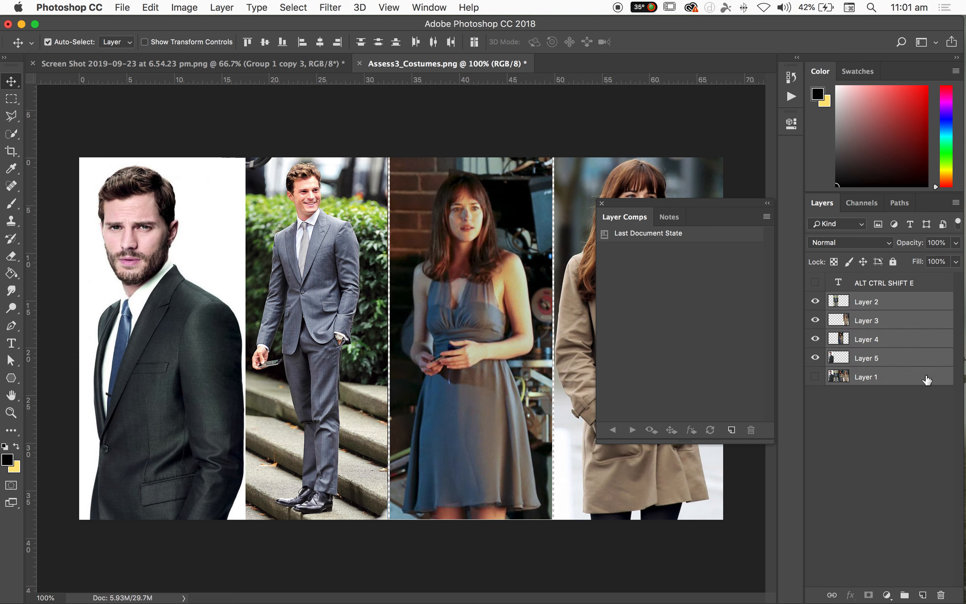
pyautogui.moveTo(918, 384); pyautogui.dragTo(925, 597)
pyautogui.rightClick(870, 370)
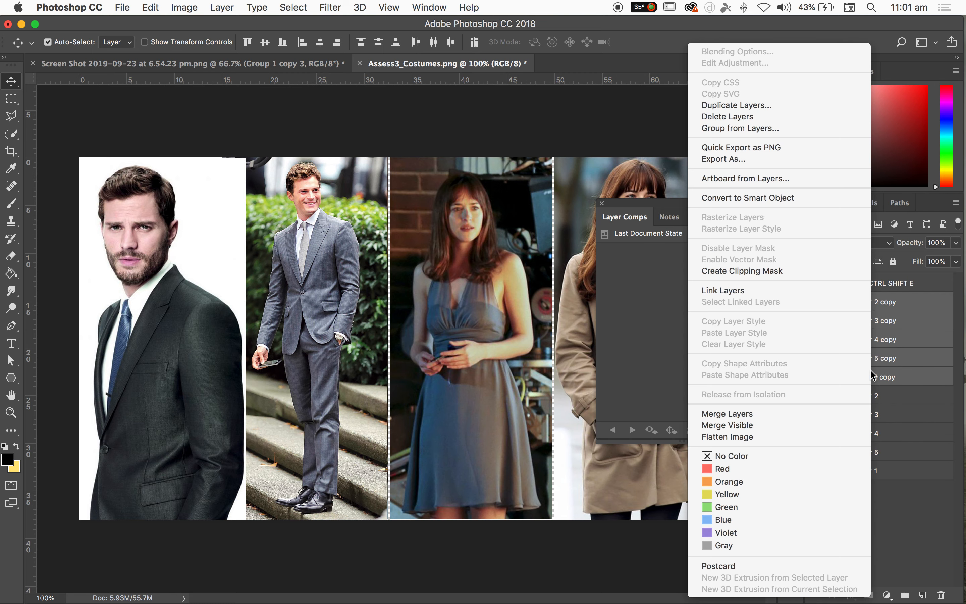
pyautogui.click(783, 413)
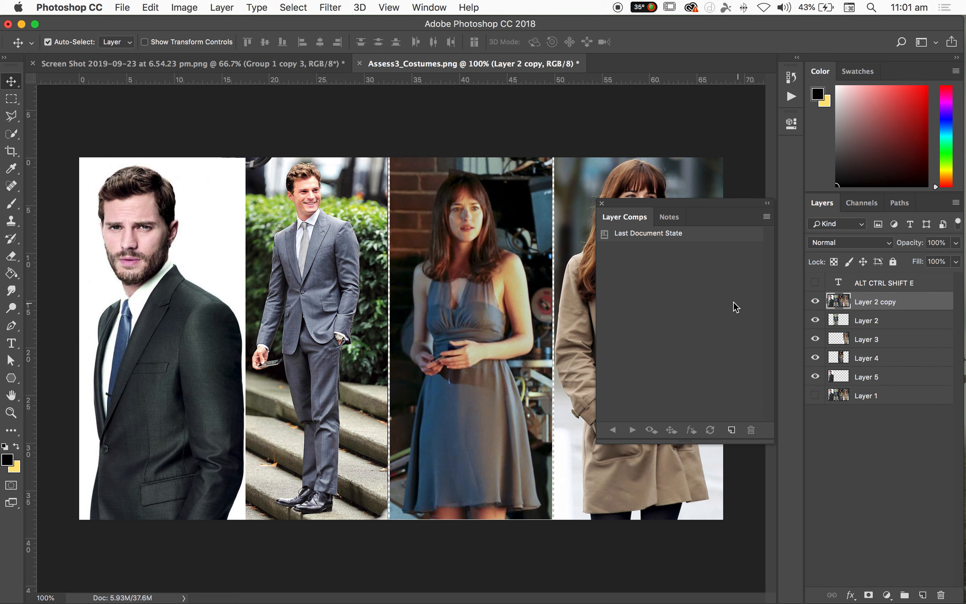
# Step: Toggle the merged copy and Layer 2 to compare them, and undo back to the original costume layers
pyautogui.click(815, 302)
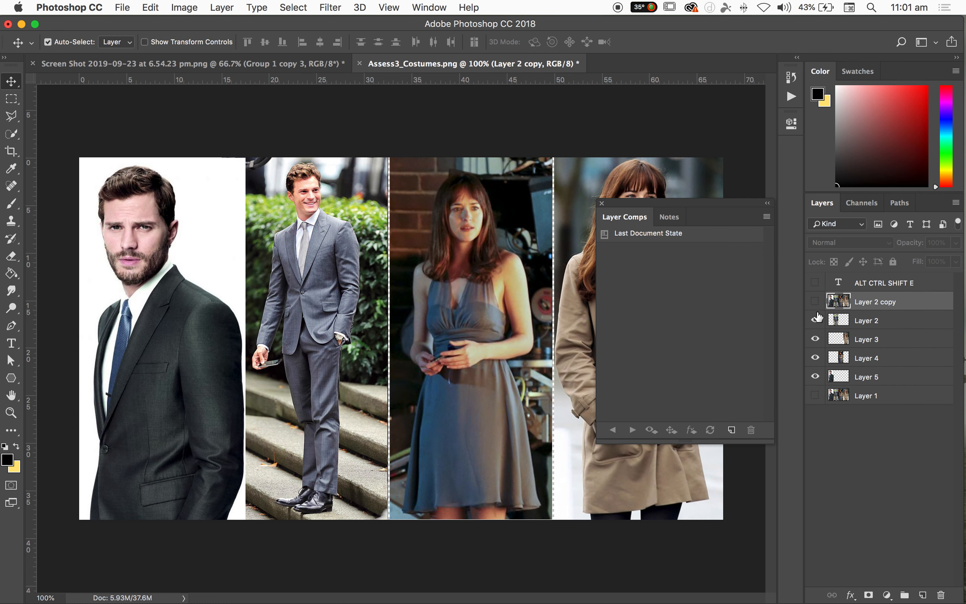
pyautogui.click(816, 320)
pyautogui.press('super+alt+z')
pyautogui.press('super+alt+z')
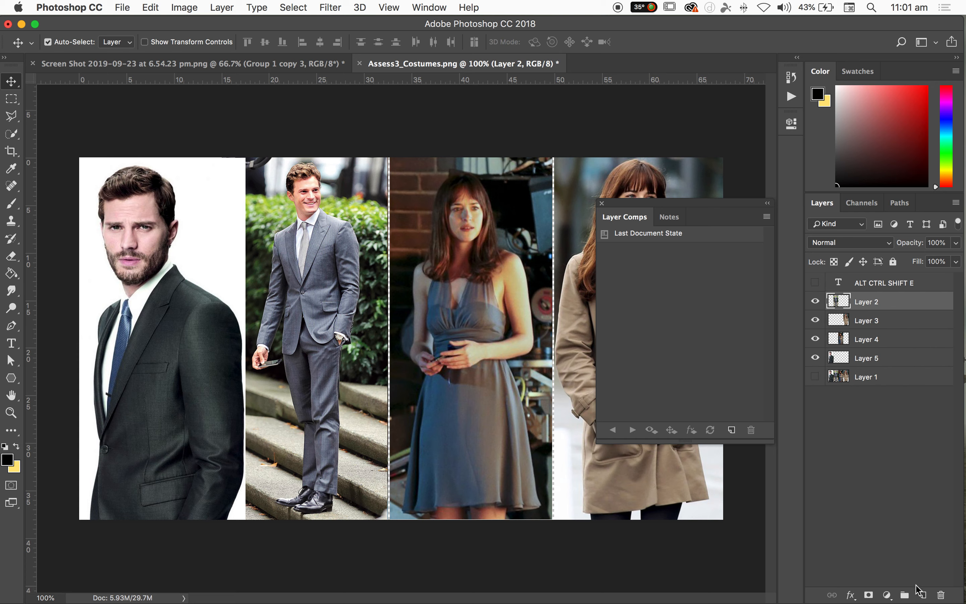
# Step: Add a new layer above Layer 2, show the ALT CTRL SHIFT E text, and stamp everything visible onto the new layer
pyautogui.click(921, 593)
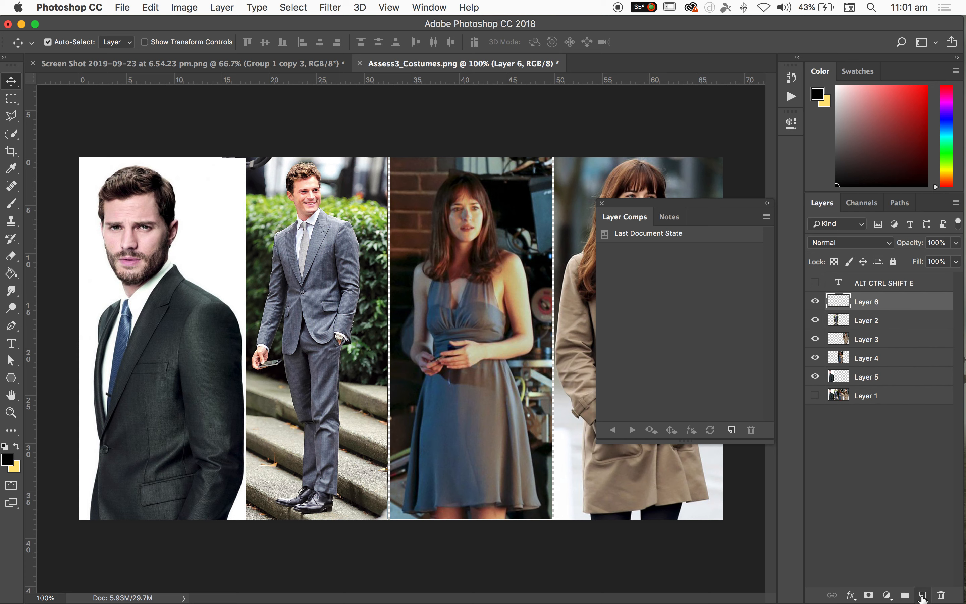
pyautogui.click(815, 282)
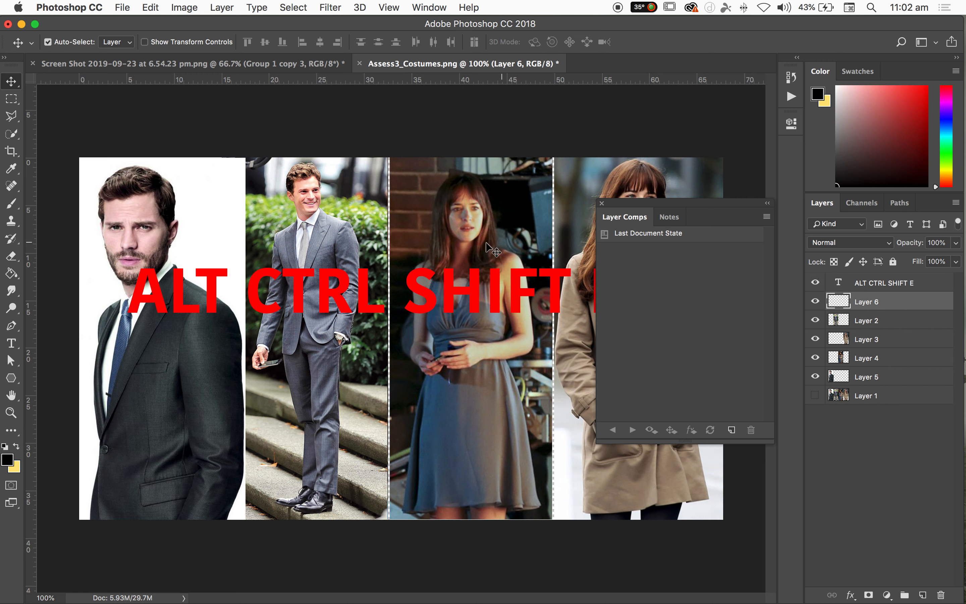
pyautogui.click(602, 204)
pyautogui.press('super')
pyautogui.press('super+alt+shift+e')
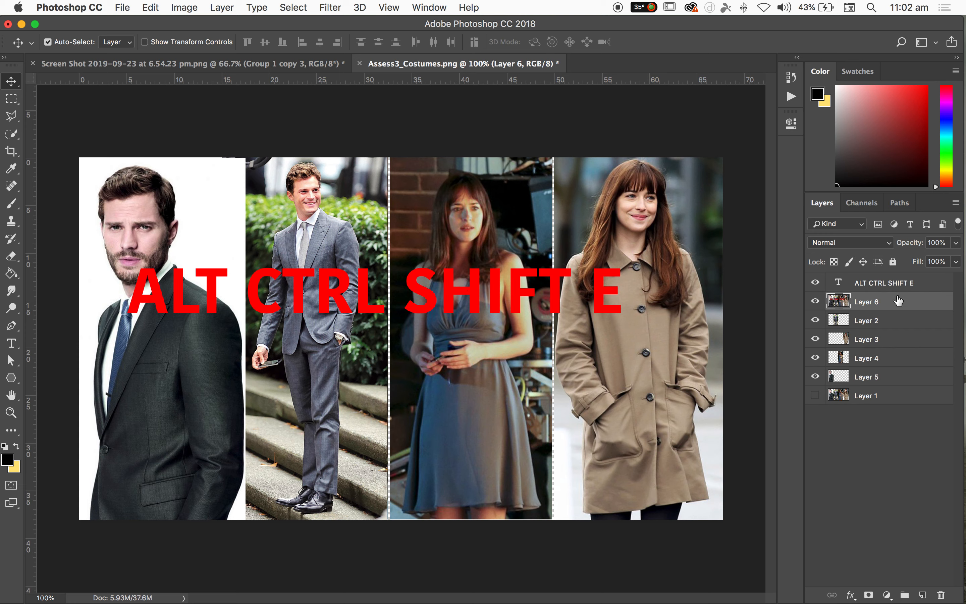
# Step: Try moving the stamped costume image with the ALT CTRL SHIFT E text layer toggled, and undo the move
pyautogui.click(487, 354)
pyautogui.moveTo(487, 354); pyautogui.dragTo(571, 281)
pyautogui.click(815, 283)
pyautogui.moveTo(539, 328); pyautogui.dragTo(431, 411)
pyautogui.press('super+z')
pyautogui.press('super+z')
# Step: Copy the stamped costume image into the room document with color conversion, and position it centred over the room at 100% scale
pyautogui.click(279, 200)
pyautogui.moveTo(279, 200); pyautogui.dragTo(333, 230)
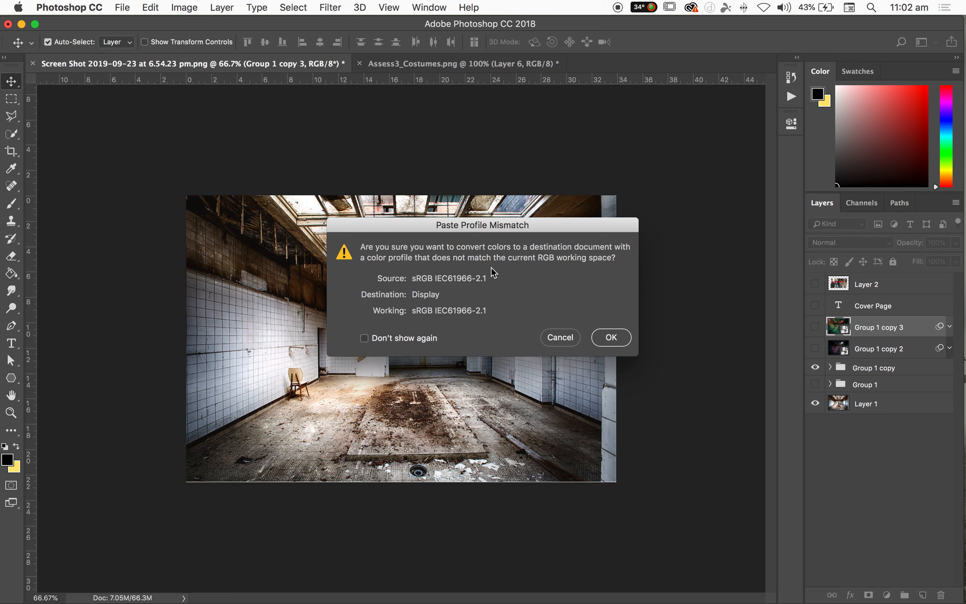
pyautogui.click(609, 342)
pyautogui.moveTo(515, 261); pyautogui.dragTo(511, 377)
pyautogui.press('super+t')
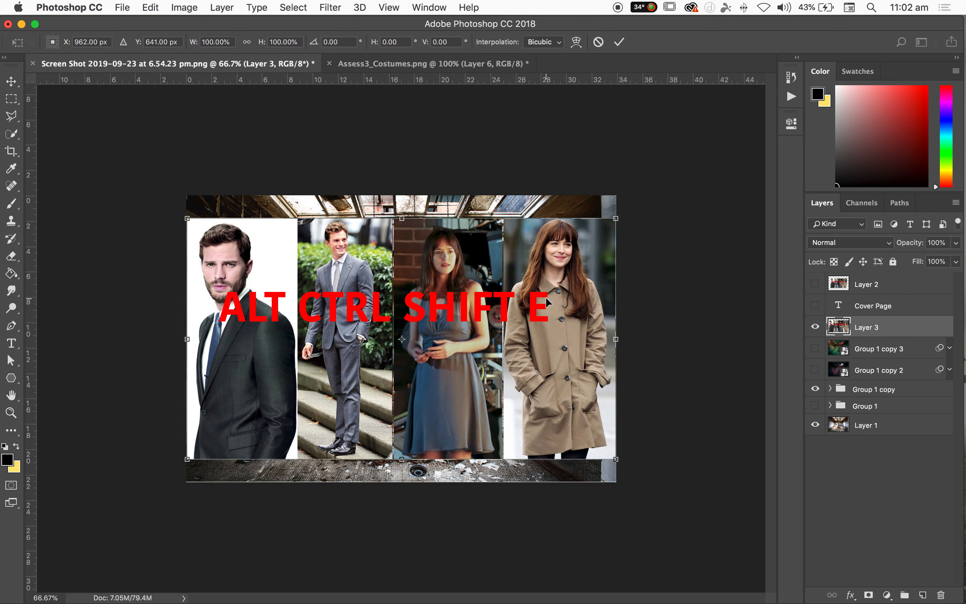
pyautogui.click(620, 41)
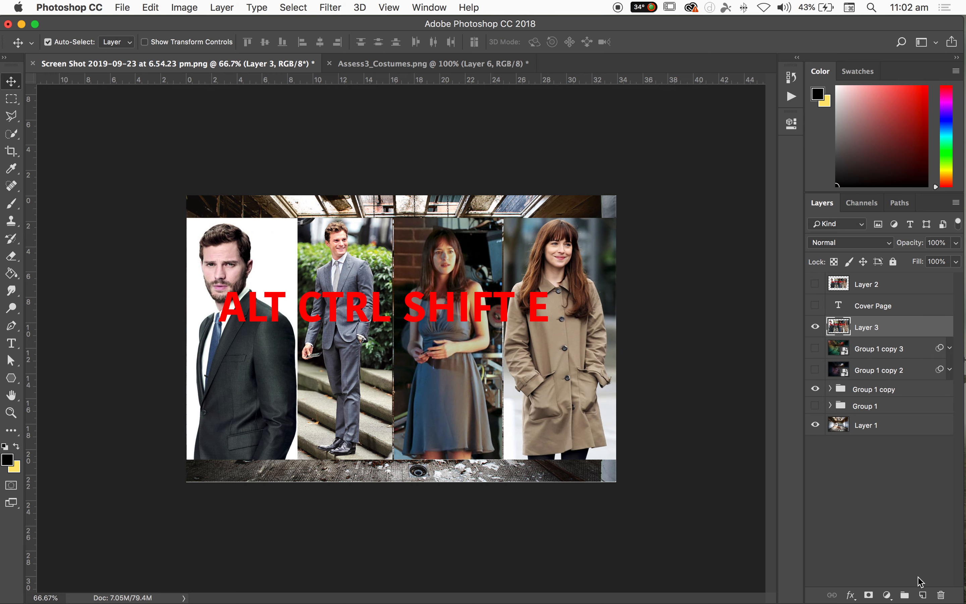
# Step: Create a new layer filled with black and place it directly below the costume image layer as a backdrop
pyautogui.click(922, 595)
pyautogui.press('g')
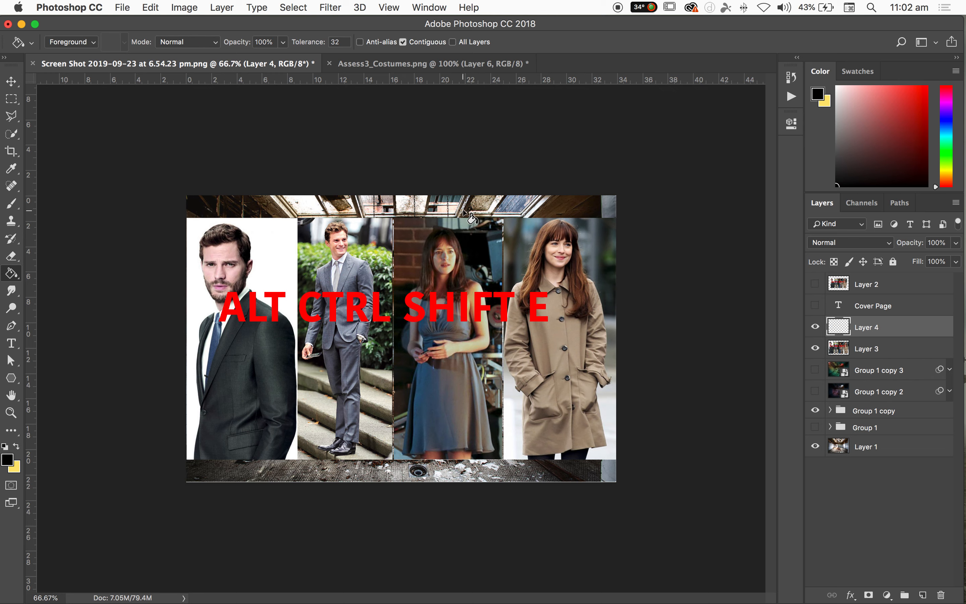
pyautogui.click(464, 216)
pyautogui.moveTo(900, 327); pyautogui.dragTo(894, 361)
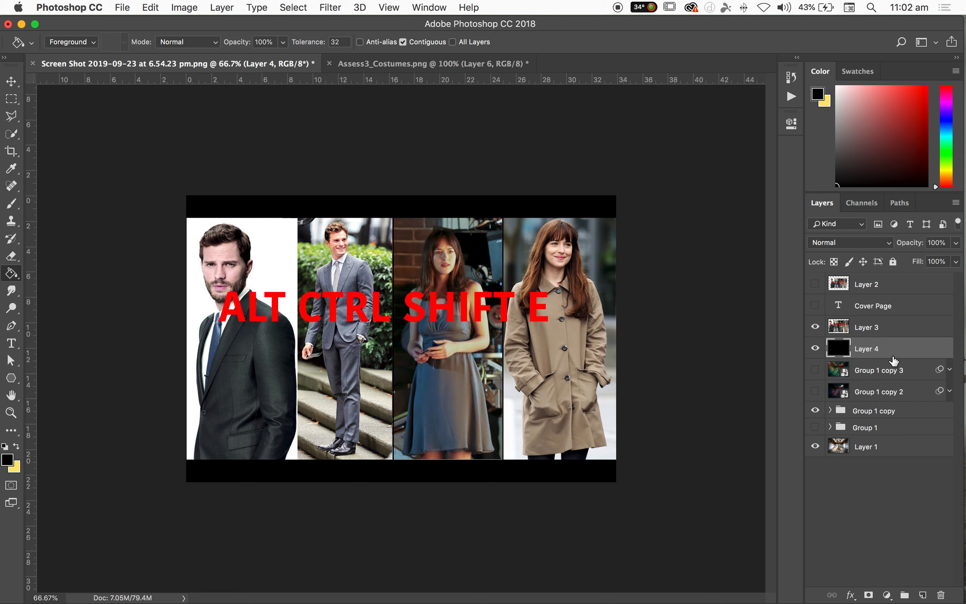
# Step: Reopen the Layer Comps panel and save the costume page on black as a new layer comp
pyautogui.click(429, 7)
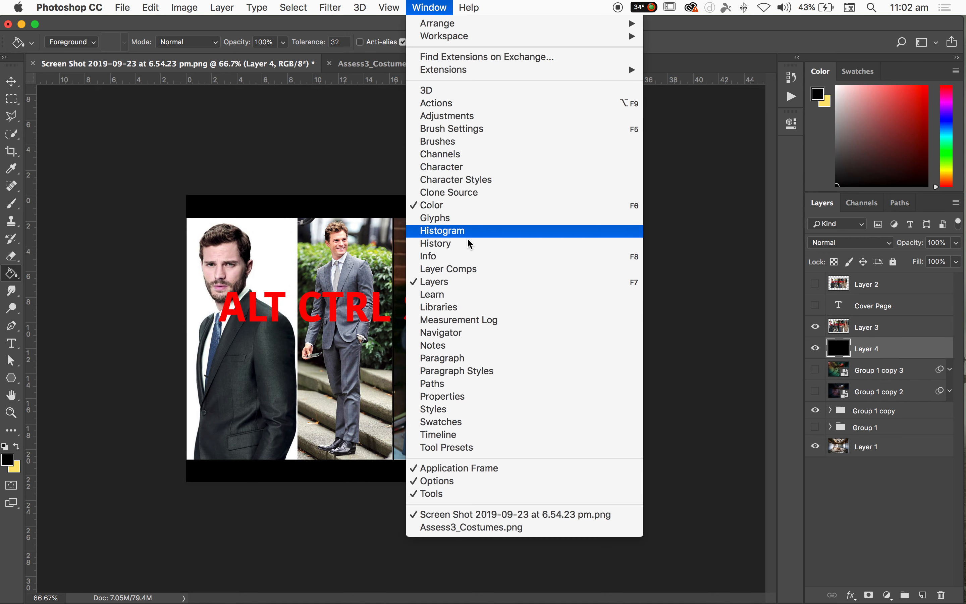
pyautogui.click(456, 268)
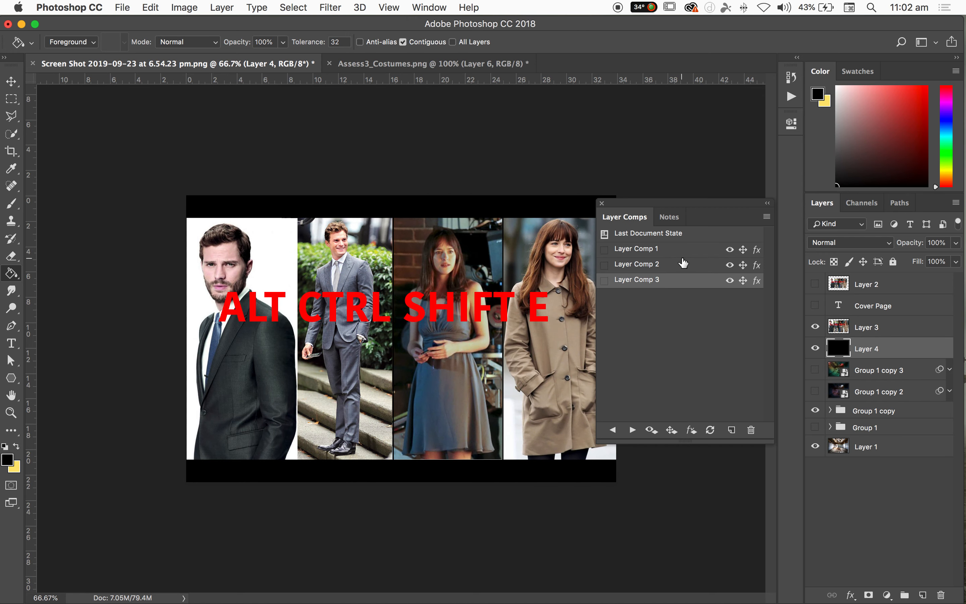
pyautogui.click(731, 430)
pyautogui.click(612, 238)
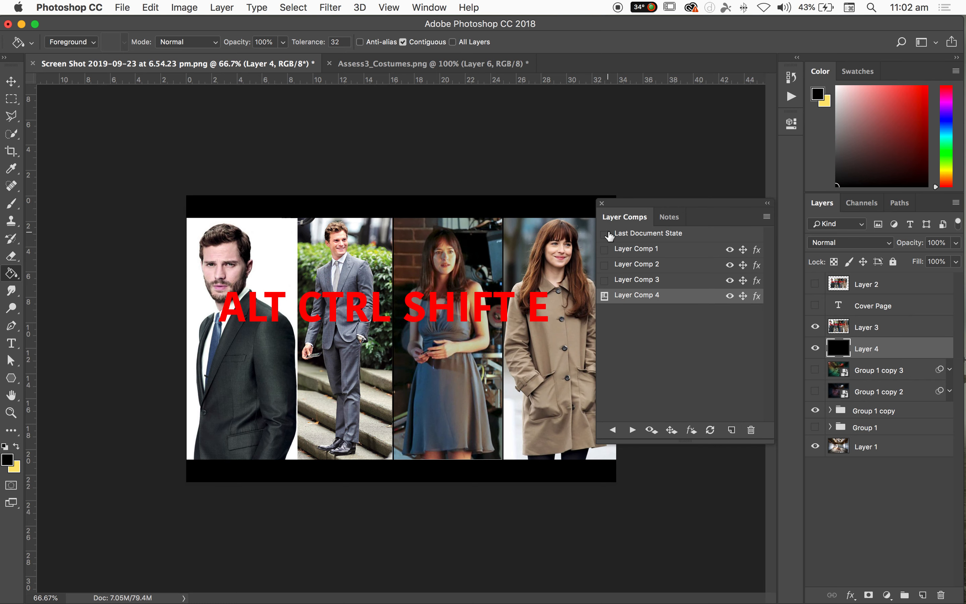
# Step: Hide the costume image layer, show the Cover Page text over the black backdrop, and save this state as a new layer comp
pyautogui.click(815, 327)
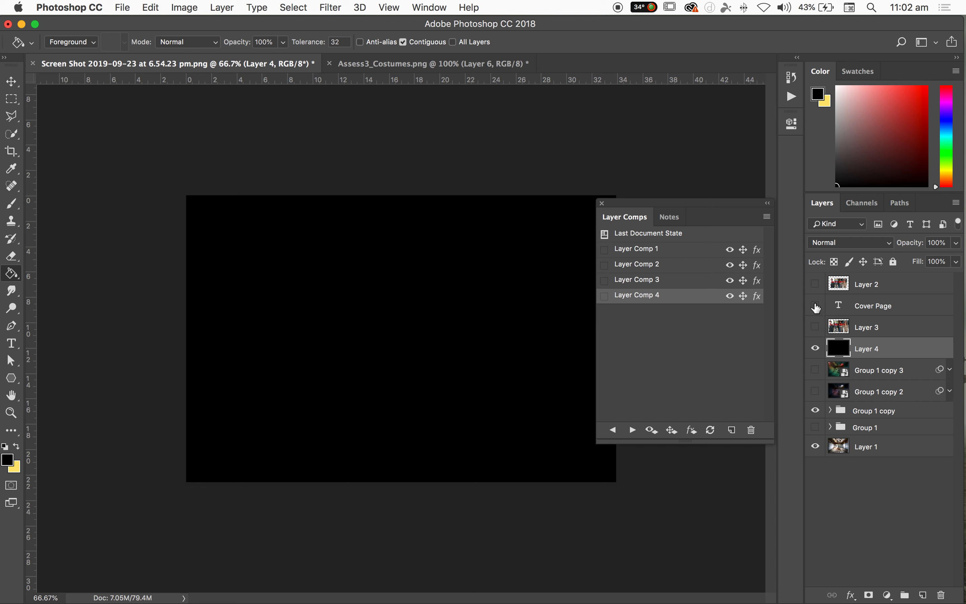
pyautogui.click(816, 306)
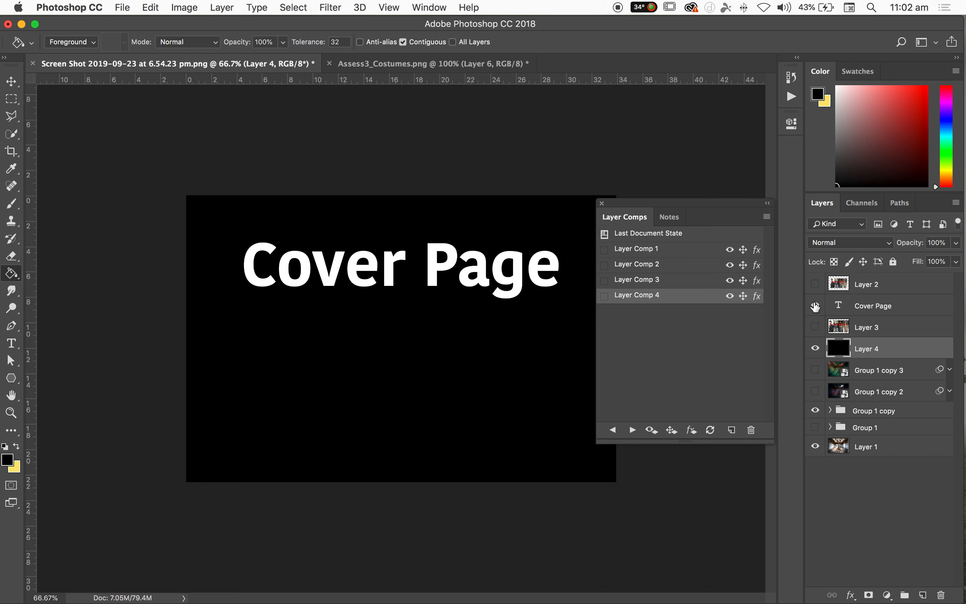
pyautogui.click(730, 431)
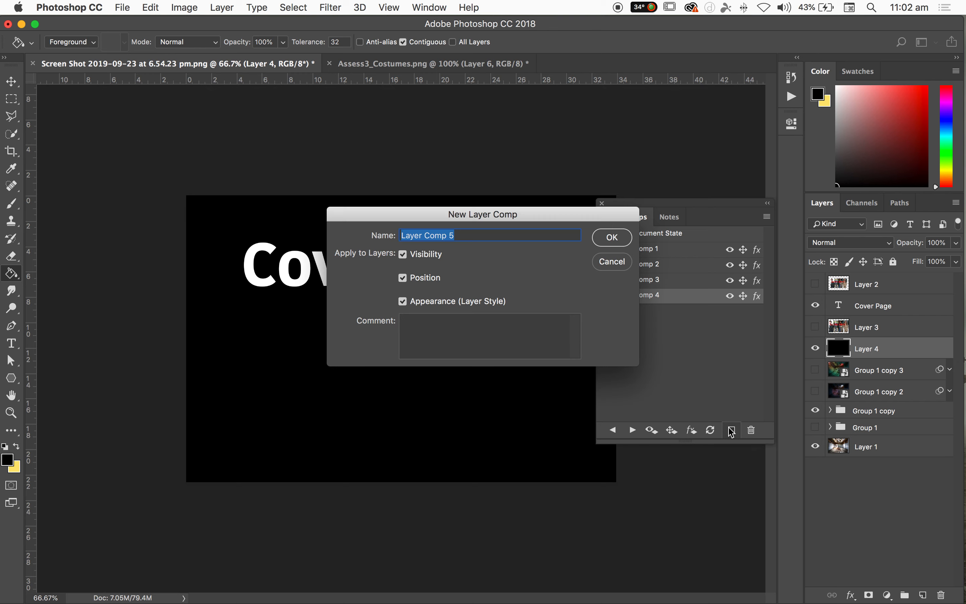
pyautogui.click(613, 240)
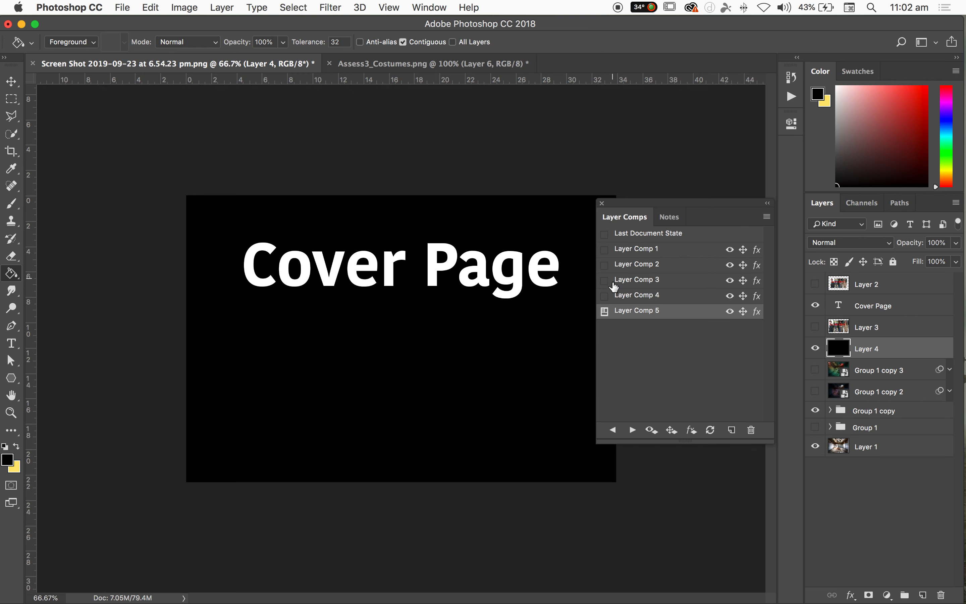
# Step: Cycle through all five saved layer comps to check each page, ending on the cover page comp
pyautogui.click(604, 296)
pyautogui.click(604, 280)
pyautogui.click(603, 265)
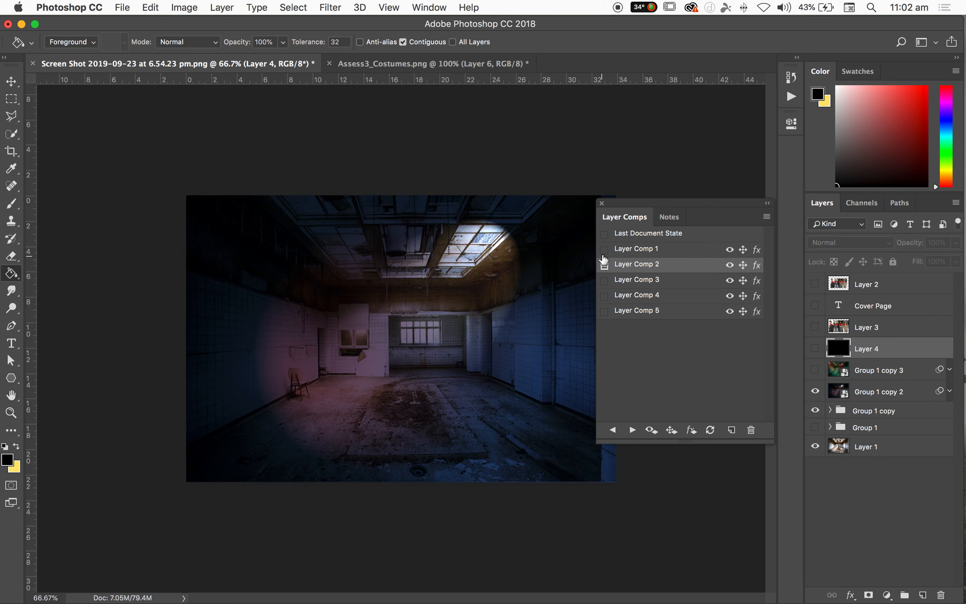
pyautogui.click(603, 249)
pyautogui.click(603, 265)
pyautogui.click(603, 280)
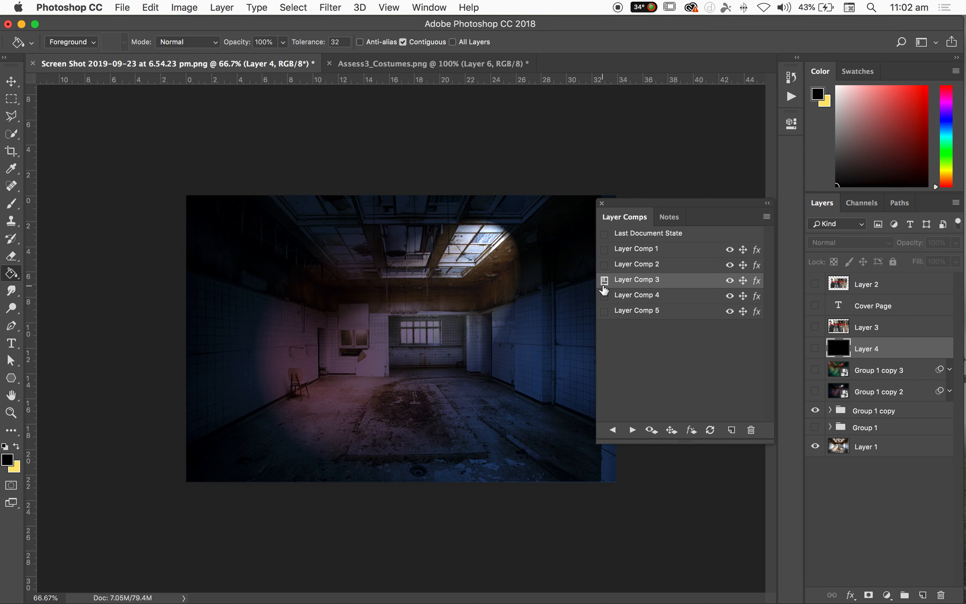
pyautogui.click(603, 296)
pyautogui.click(605, 310)
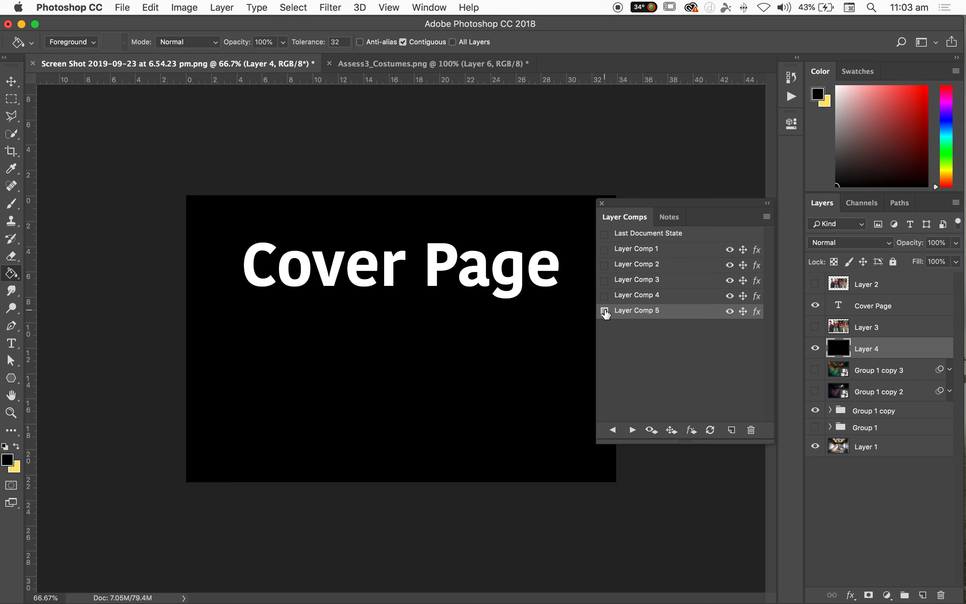
# Step: Export all layer comps to a PDF named assess 3_a in the Assessment 3 folder on the Desktop
pyautogui.click(122, 7)
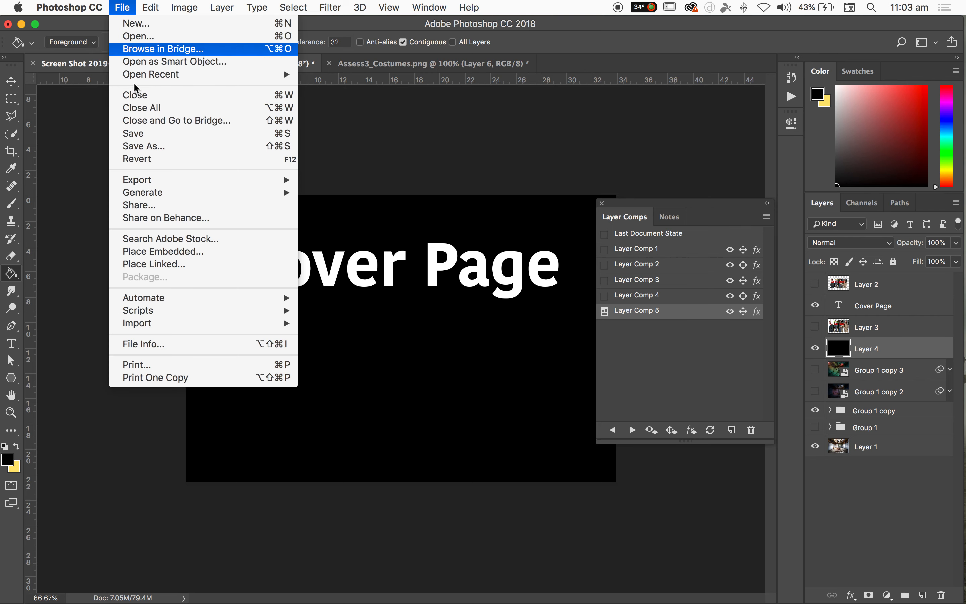
pyautogui.moveTo(156, 188)
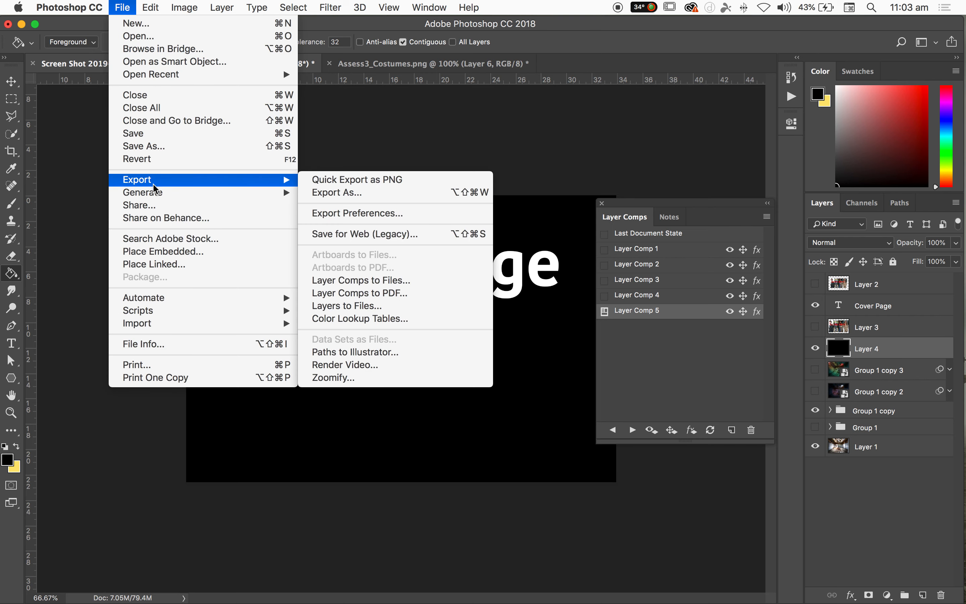
pyautogui.click(373, 294)
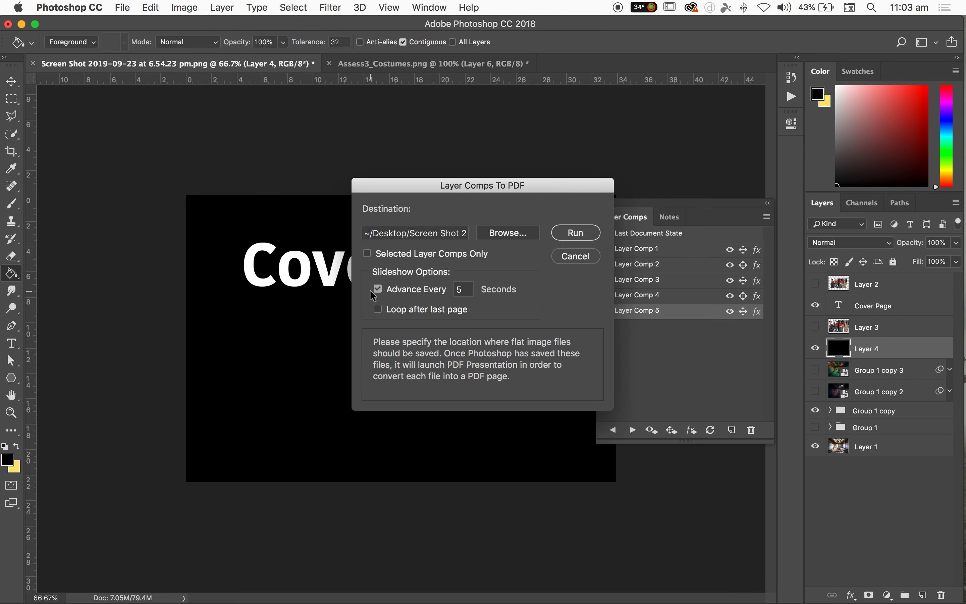
pyautogui.click(492, 234)
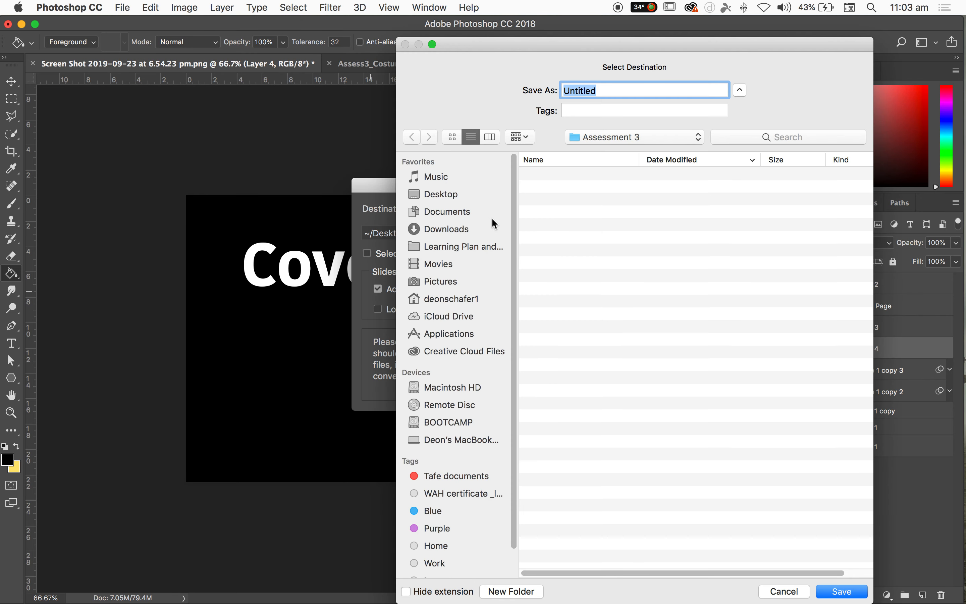
pyautogui.click(437, 193)
pyautogui.doubleClick(558, 174)
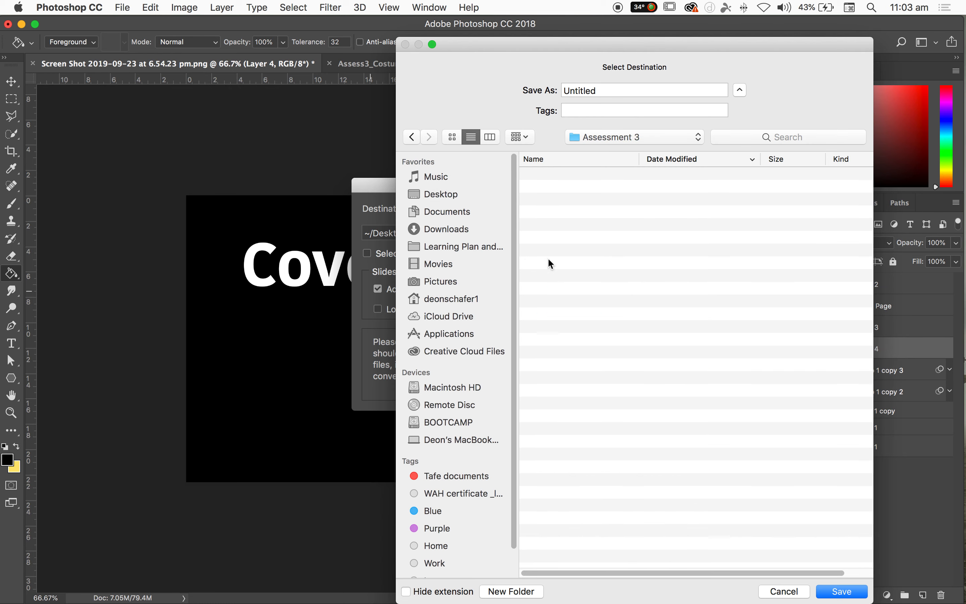
pyautogui.moveTo(503, 38); pyautogui.dragTo(485, 39)
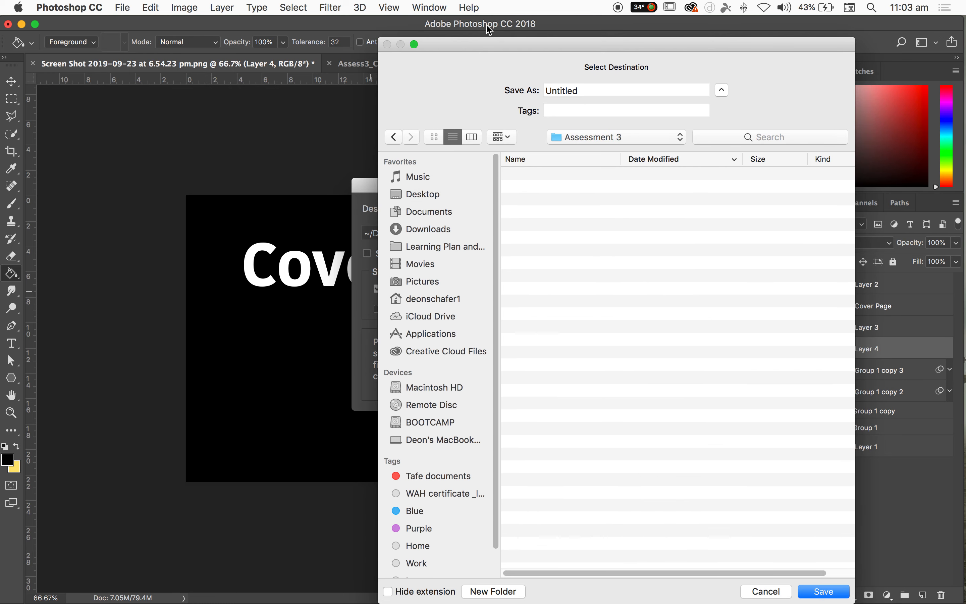
pyautogui.doubleClick(596, 91)
pyautogui.write('assess 3_a')
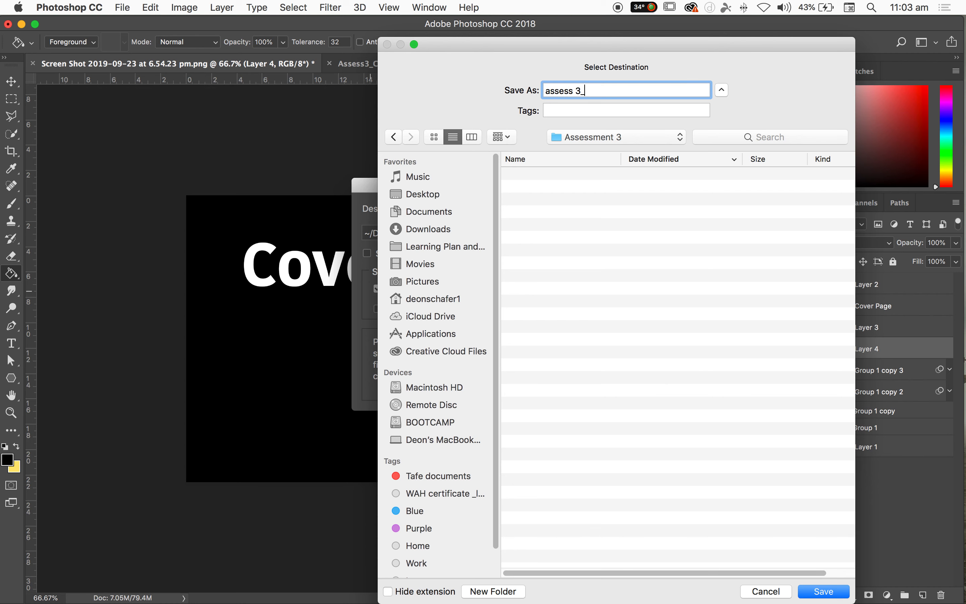
pyautogui.click(823, 592)
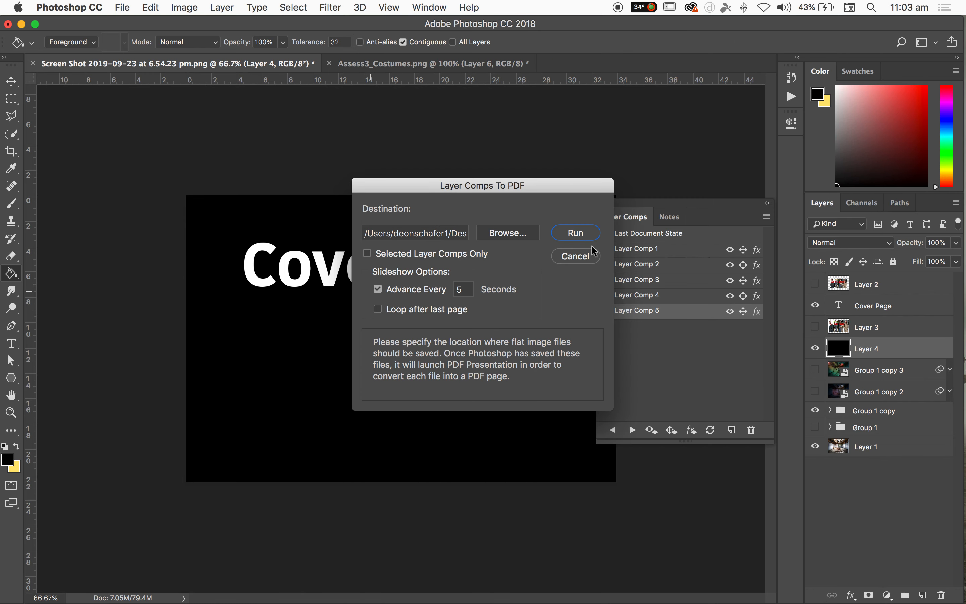
pyautogui.click(578, 233)
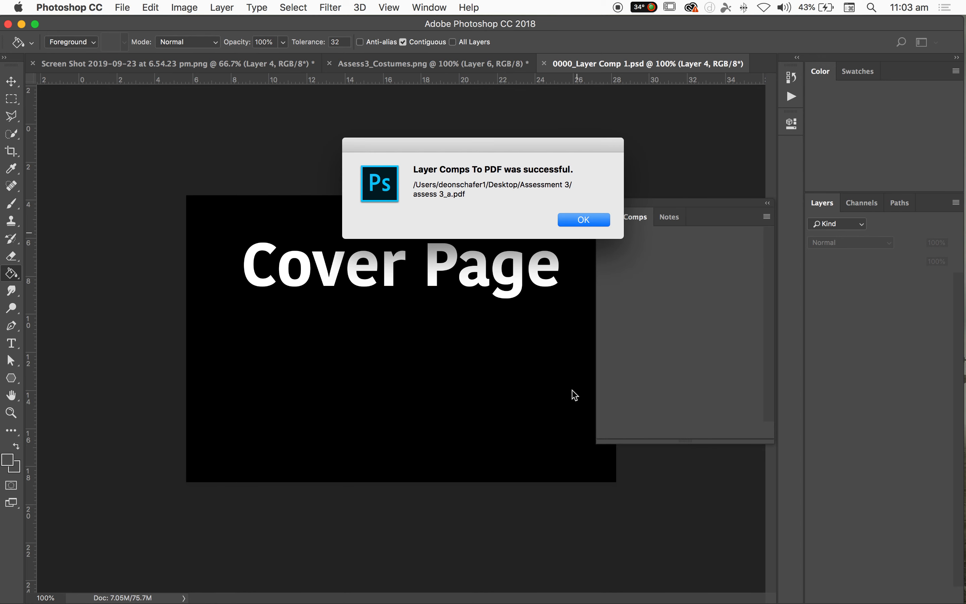
pyautogui.click(580, 220)
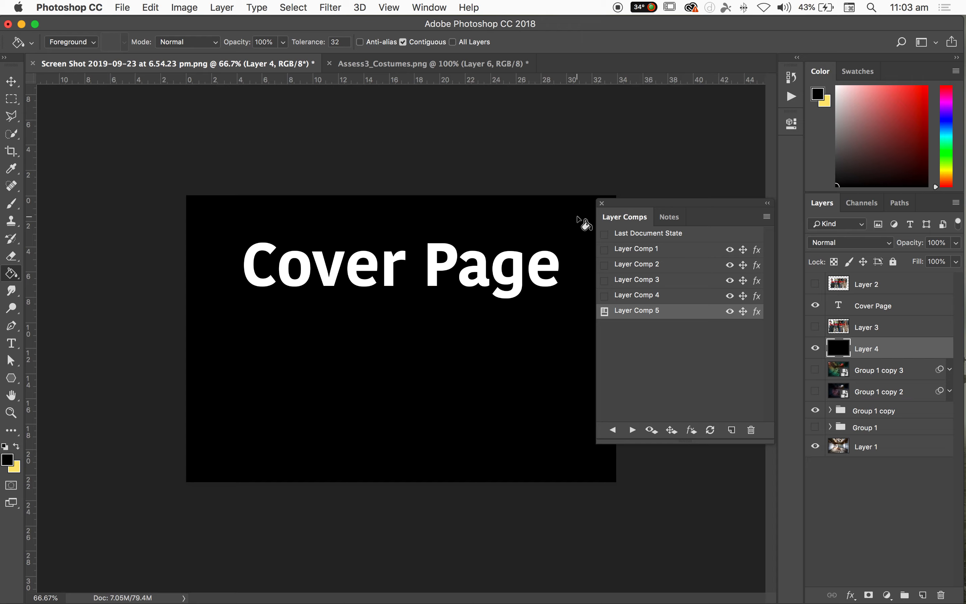
# Step: Open assess 3_a.pdf from the desktop folder Assessment 3 in Adobe Acrobat, declining automatic full screen mode
pyautogui.press('F11')
pyautogui.doubleClick(120, 44)
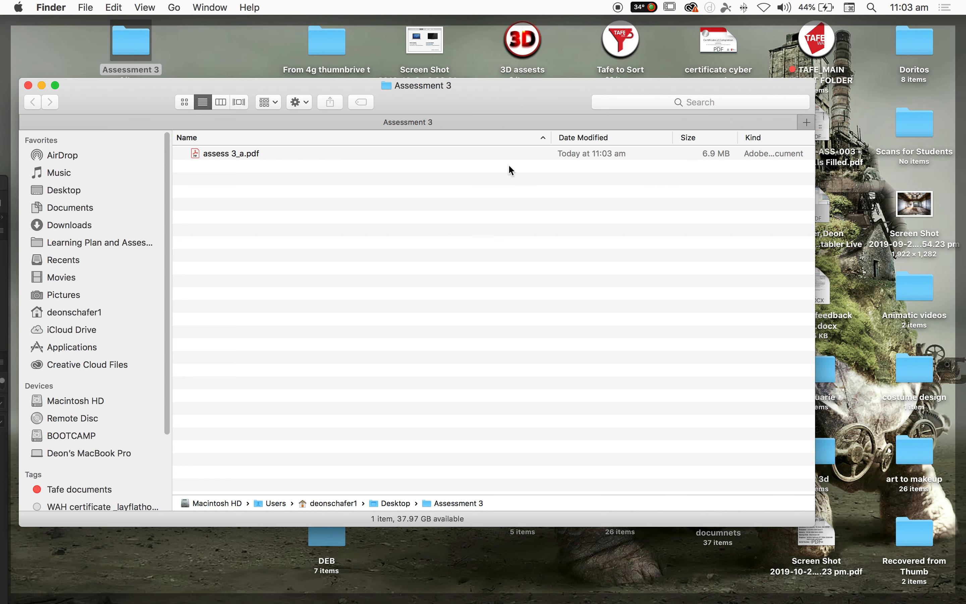
pyautogui.rightClick(265, 153)
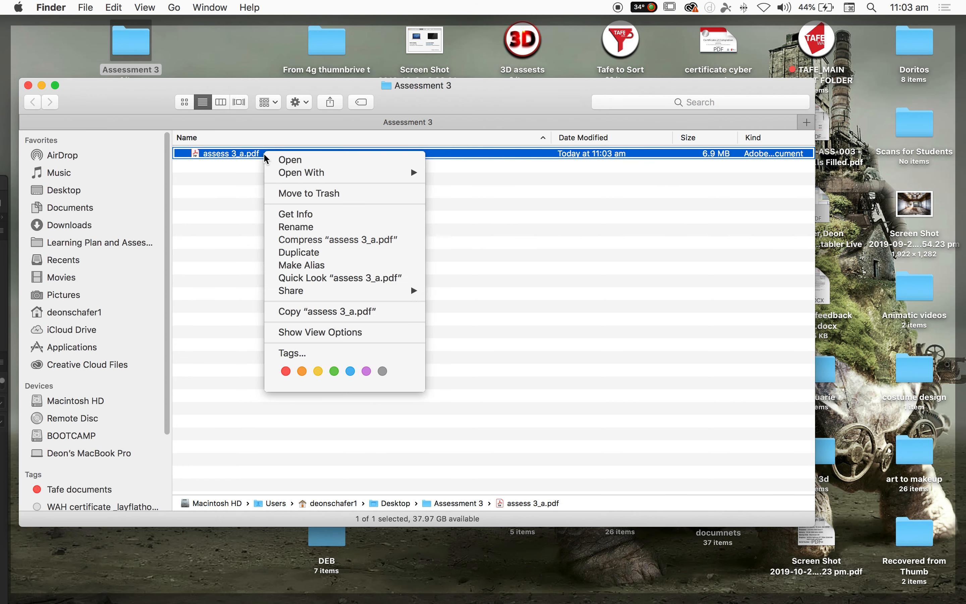
pyautogui.click(210, 196)
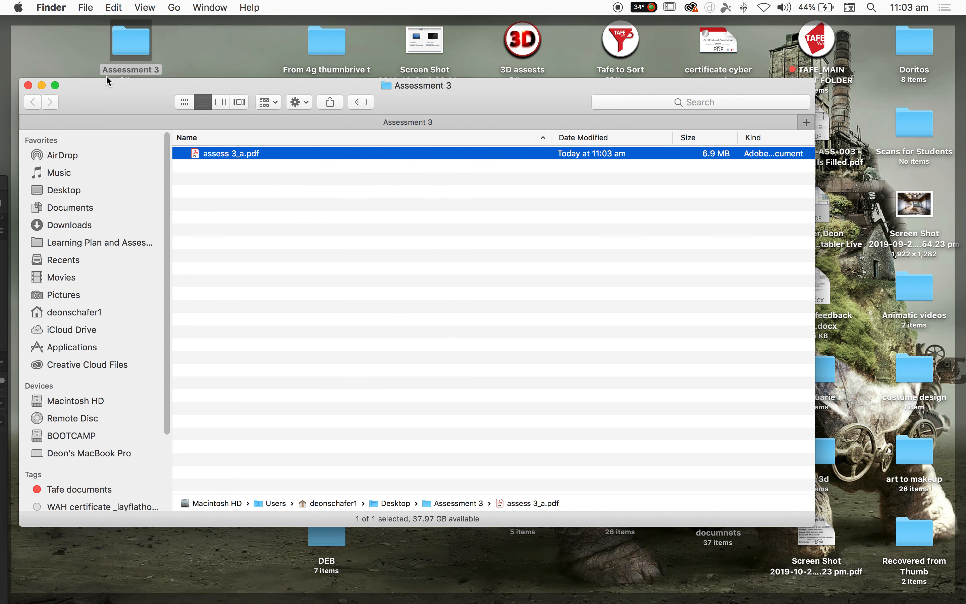
pyautogui.rightClick(245, 154)
pyautogui.moveTo(287, 172)
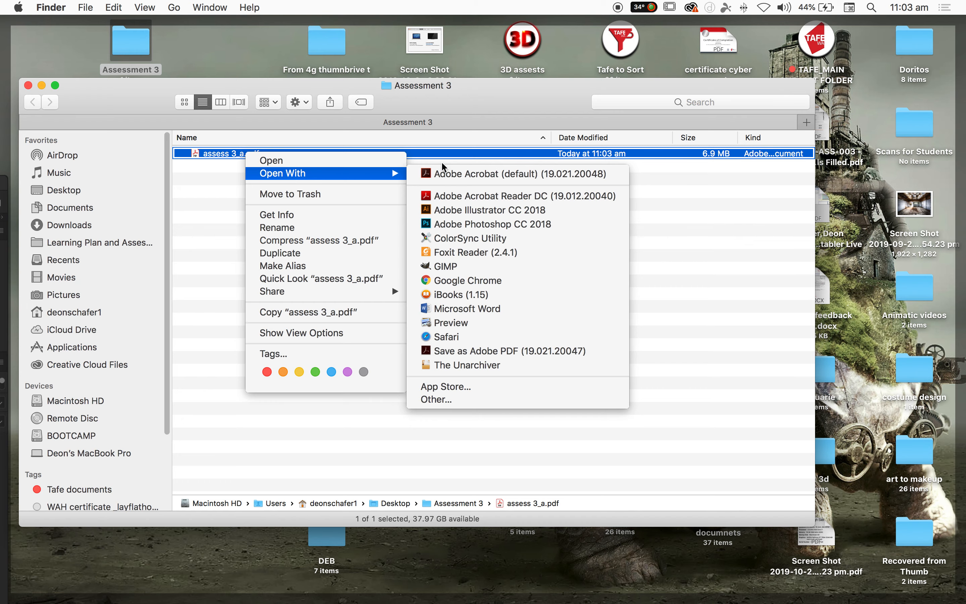
pyautogui.click(448, 174)
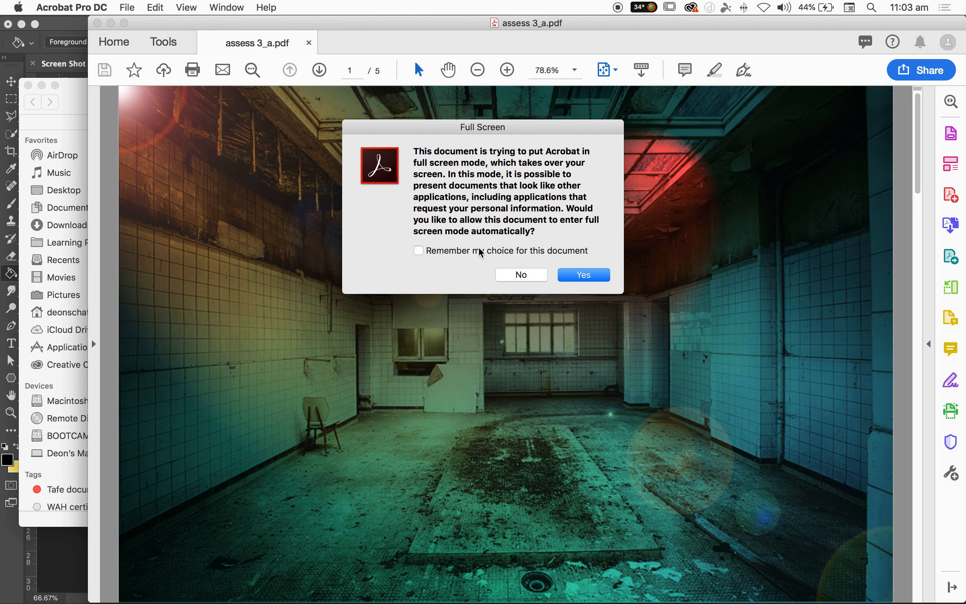
pyautogui.click(528, 276)
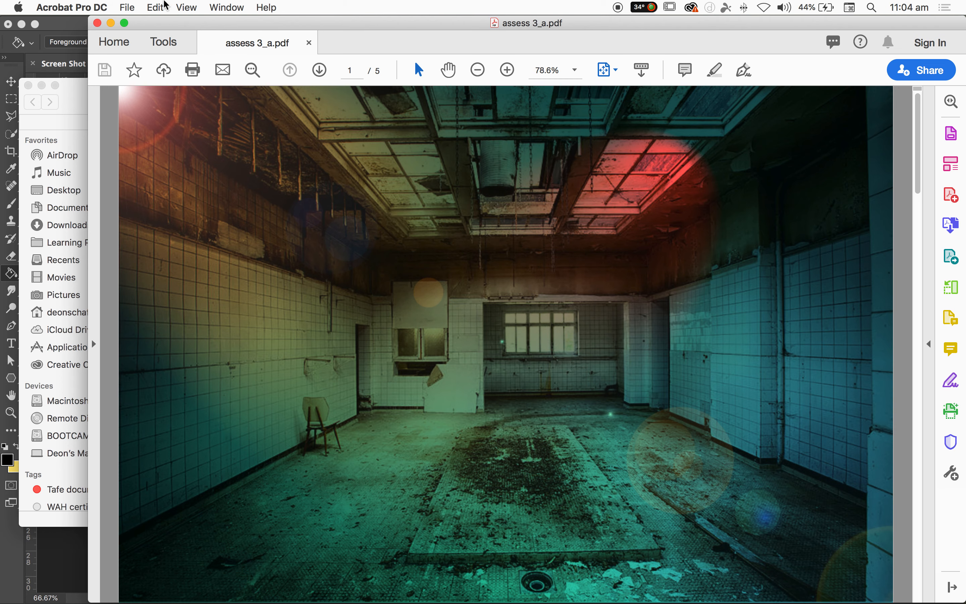
# Step: Enable scrolling page display, reduce the zoom to 50%, and look through all pages of the exported PDF
pyautogui.click(187, 6)
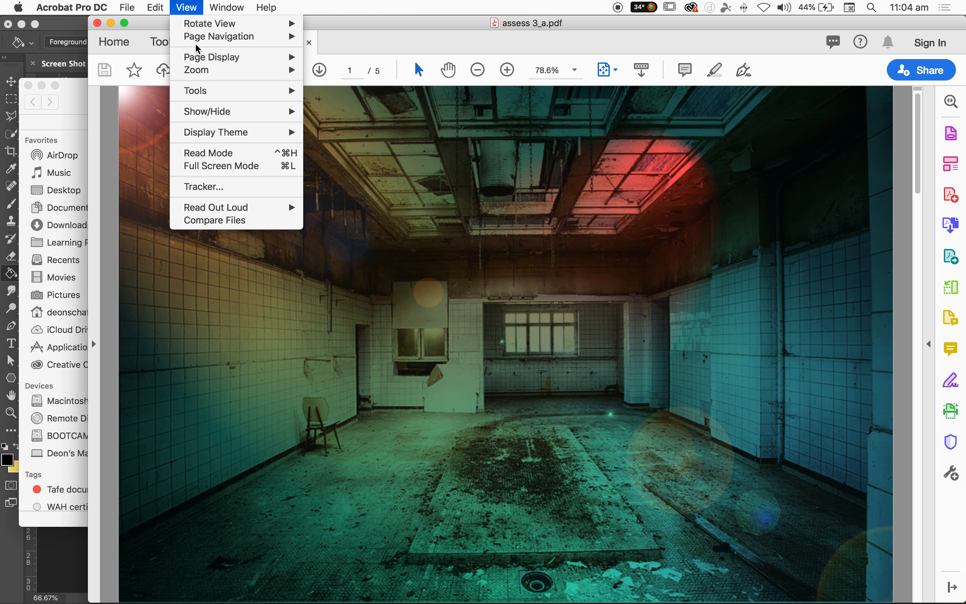
pyautogui.moveTo(200, 63)
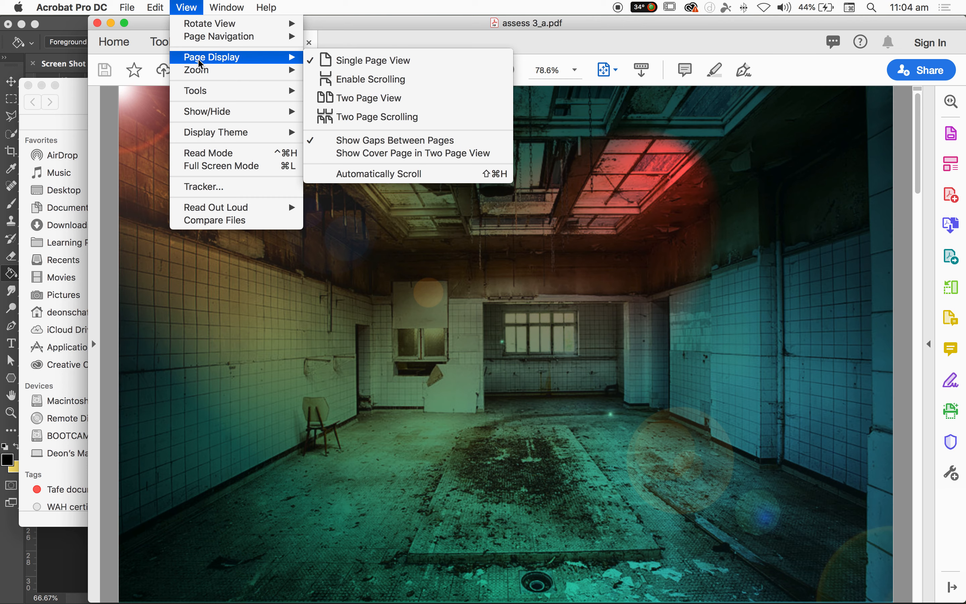
pyautogui.click(366, 79)
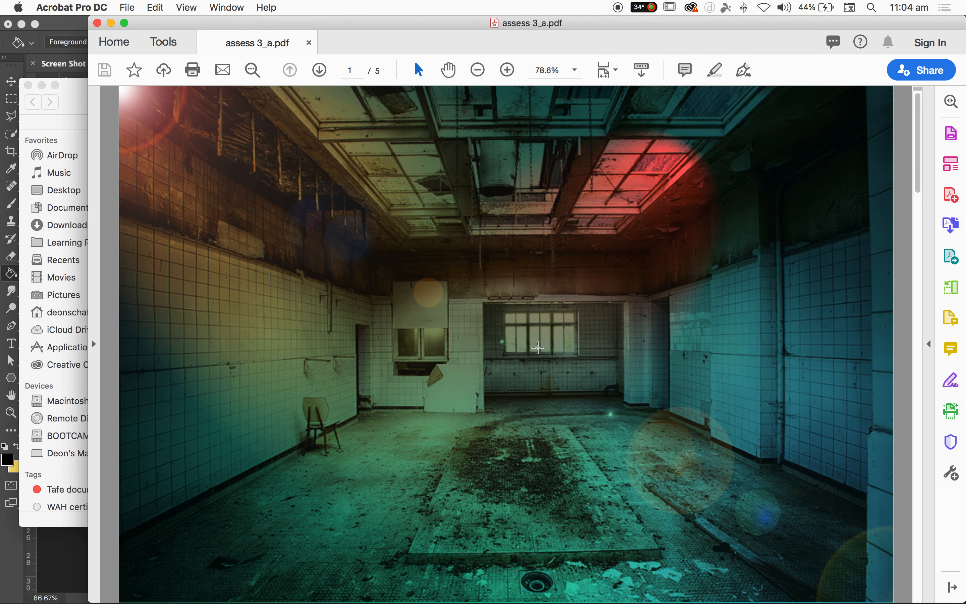
pyautogui.press('super+minus')
pyautogui.press('super+minus')
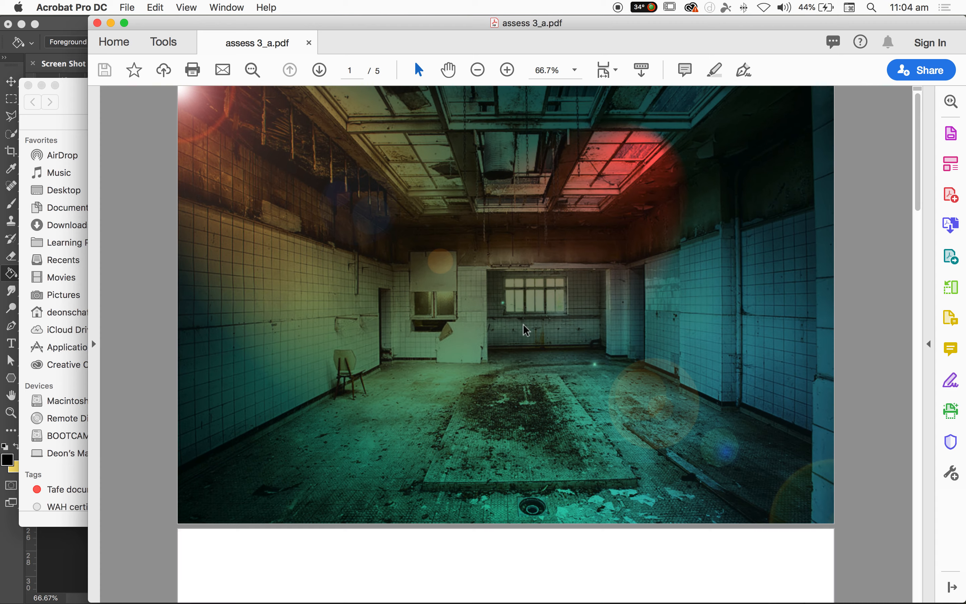
pyautogui.scroll(-5, 522, 325)
pyautogui.scroll(-20, 524, 326)
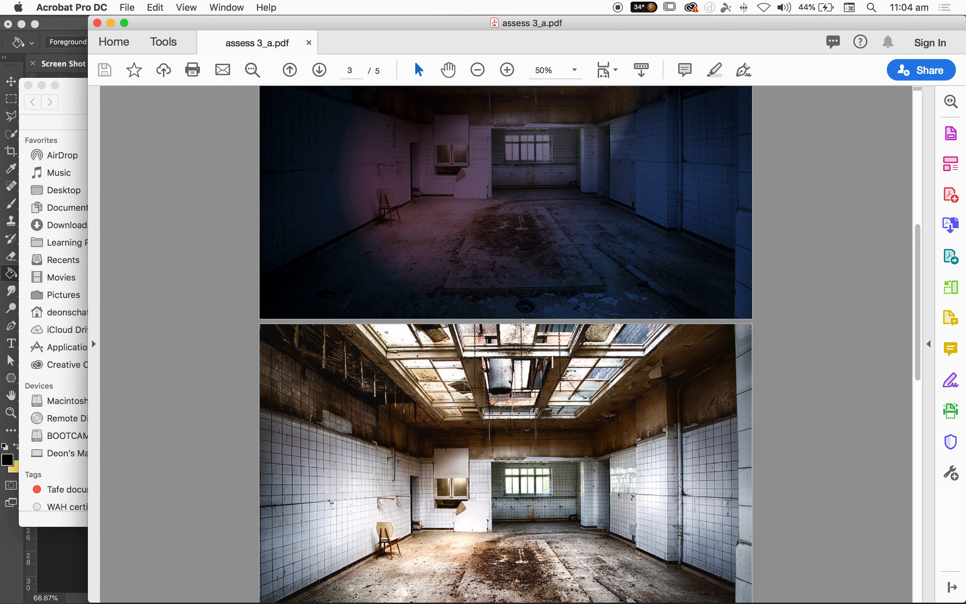
pyautogui.scroll(-3, 523, 326)
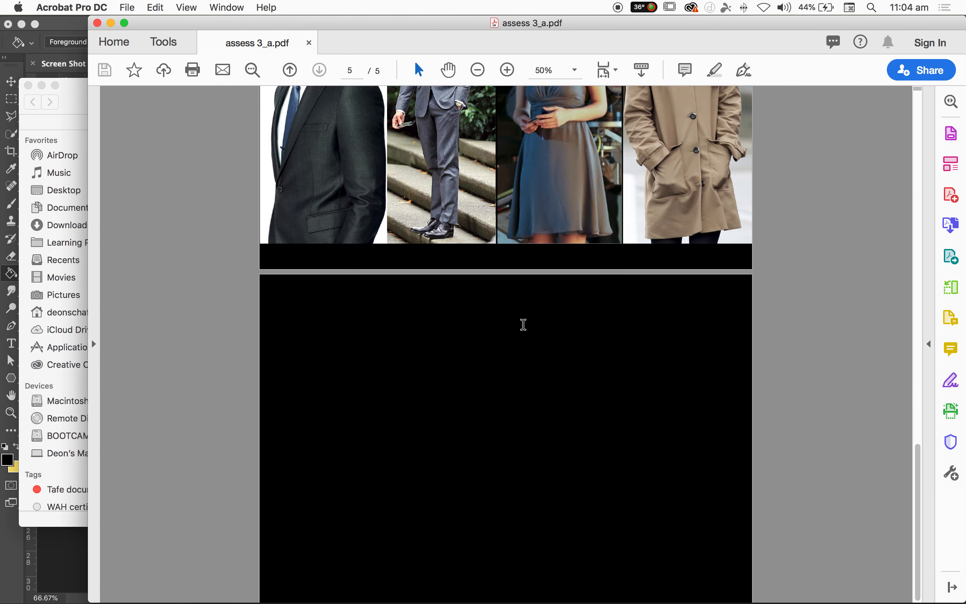
pyautogui.scroll(20, 523, 325)
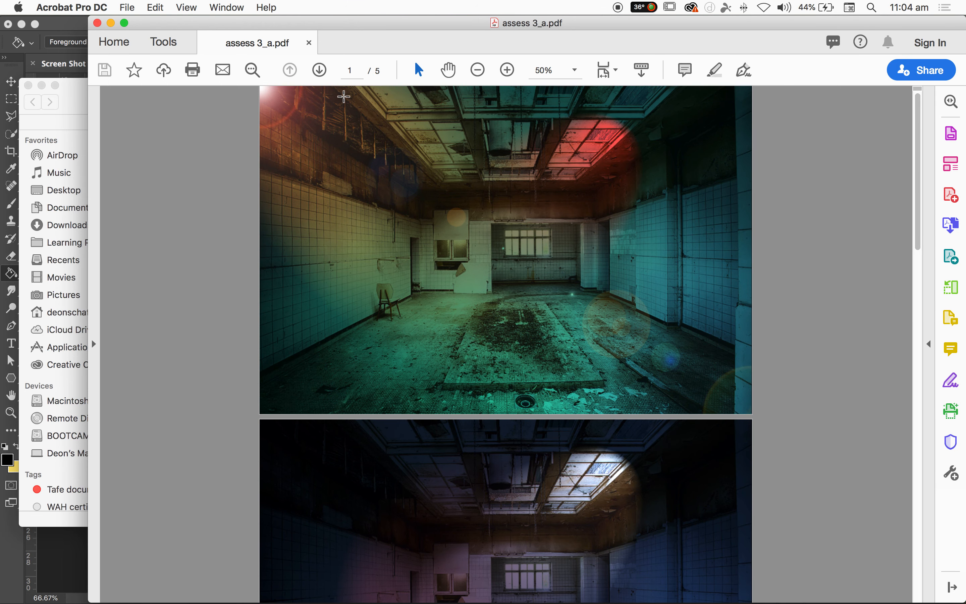
# Step: Reorder the PDF with Organize Pages, placing the Cover Page first and the brightly lit room page second
pyautogui.moveTo(330, 24); pyautogui.dragTo(261, 24)
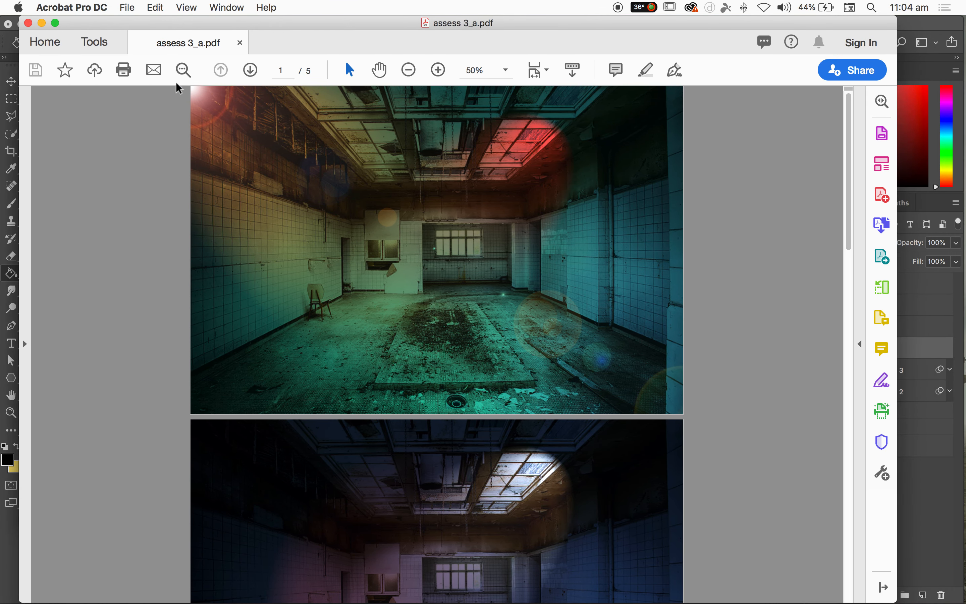
pyautogui.click(95, 42)
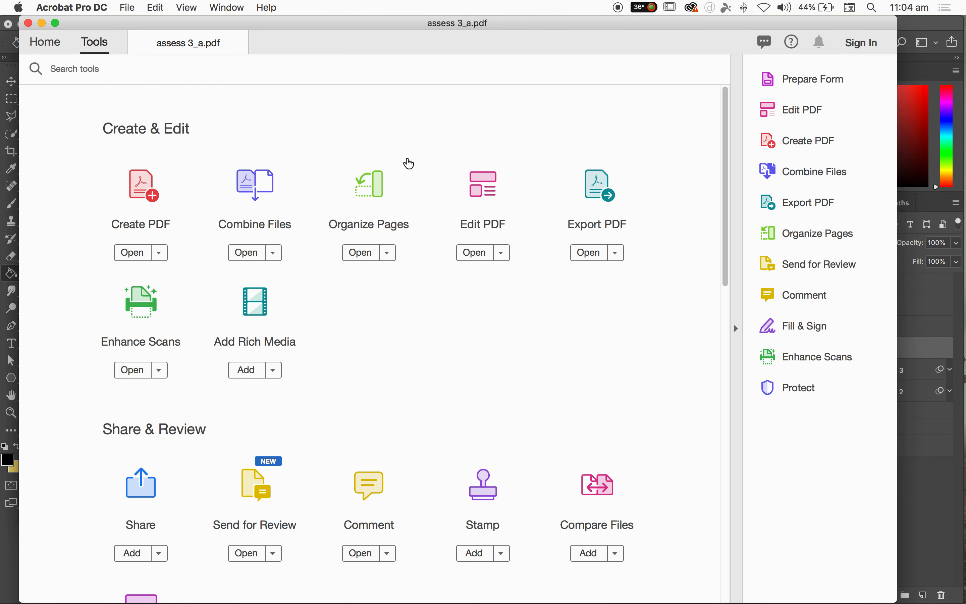
pyautogui.click(379, 194)
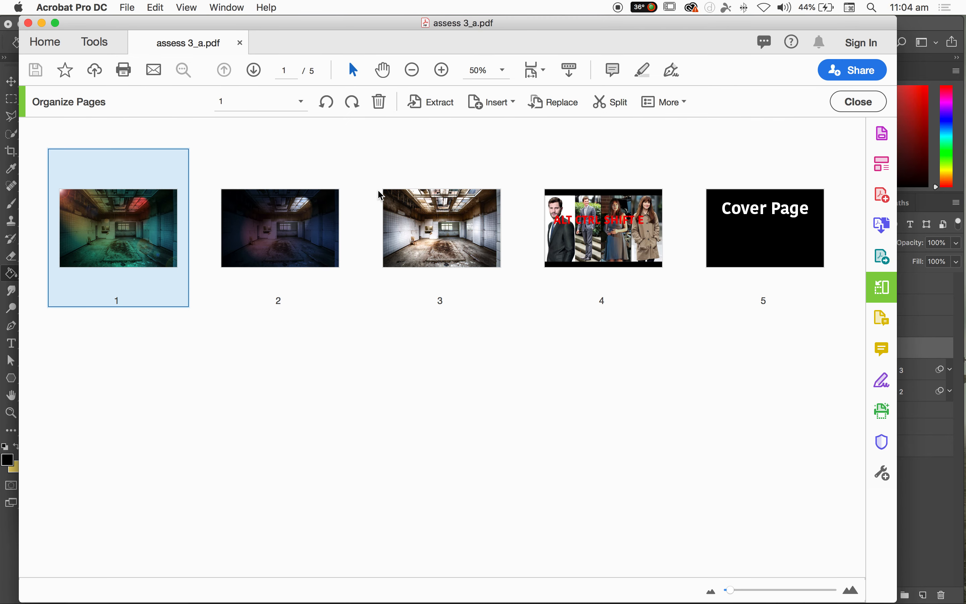
pyautogui.moveTo(424, 198); pyautogui.dragTo(64, 191)
pyautogui.moveTo(766, 209); pyautogui.dragTo(84, 215)
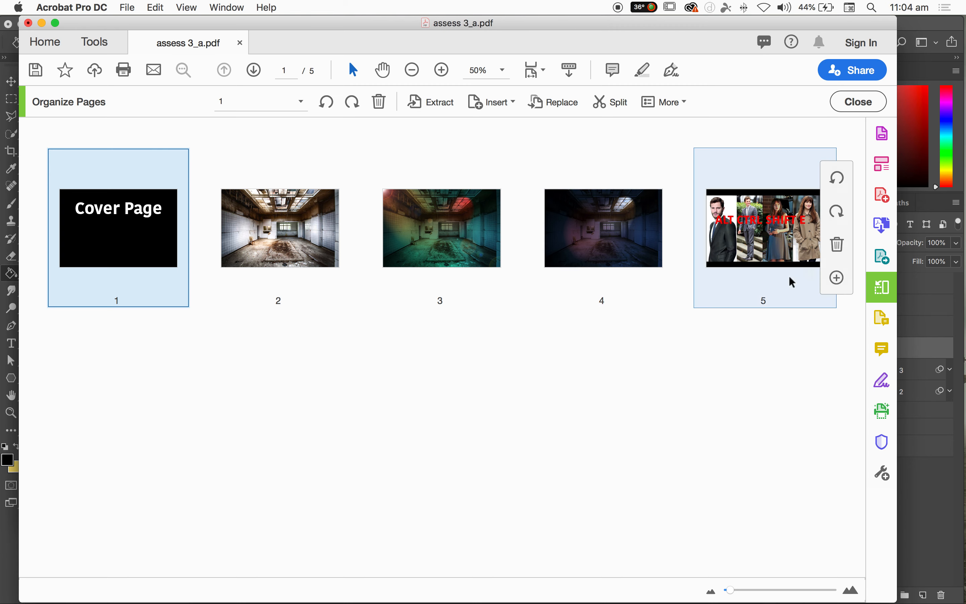
pyautogui.click(95, 45)
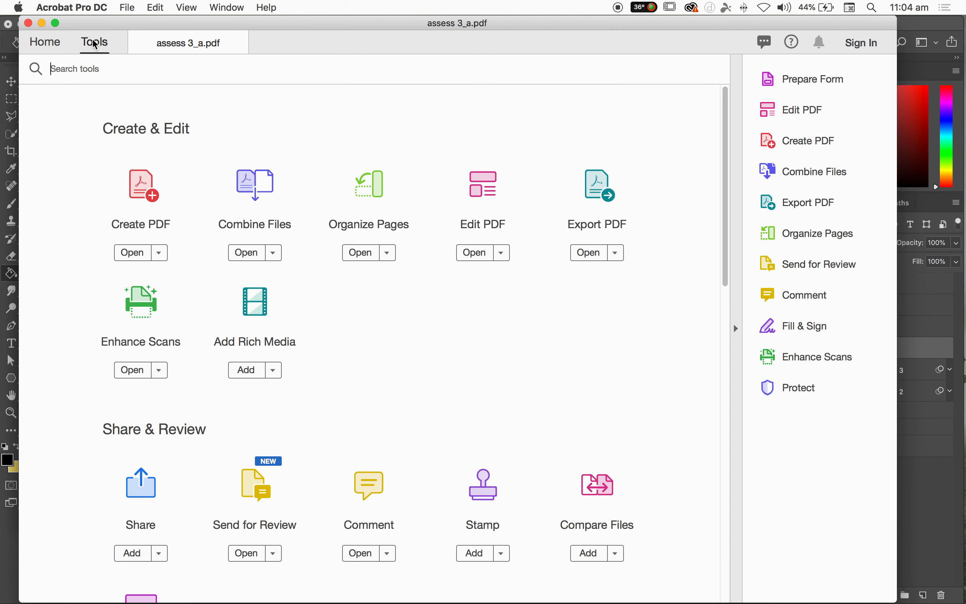
# Step: Reduce the PDF's file size with Optimize PDF, saving over assess 3_a.pdf in the Assessment 3 folder
pyautogui.scroll(-10, 487, 308)
pyautogui.scroll(-5, 492, 309)
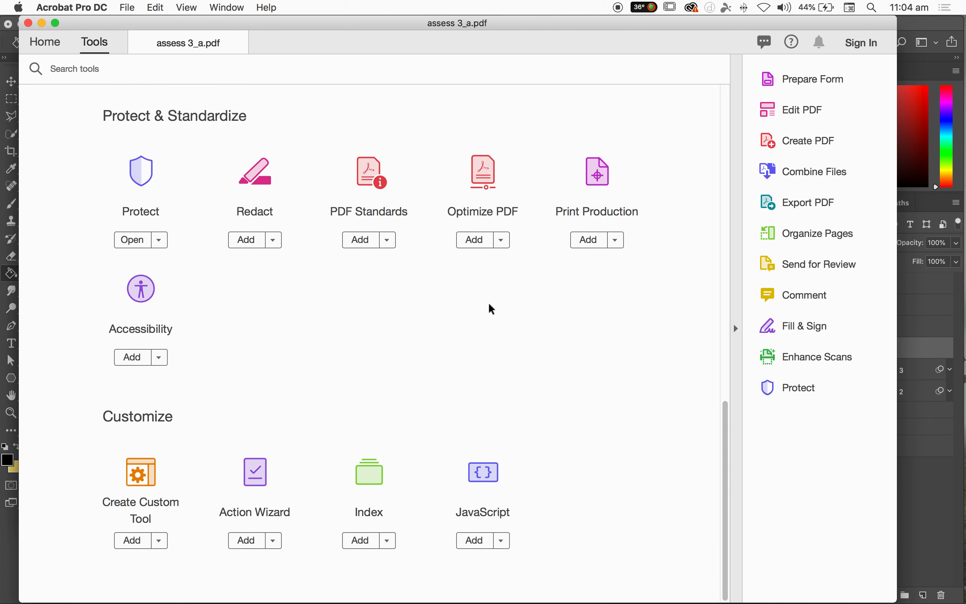
pyautogui.click(483, 168)
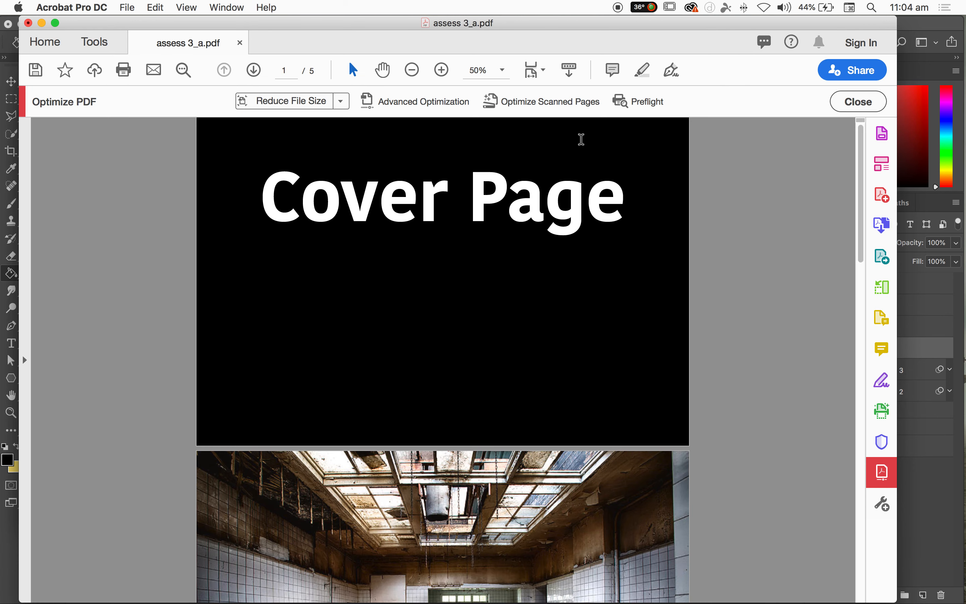
pyautogui.click(346, 103)
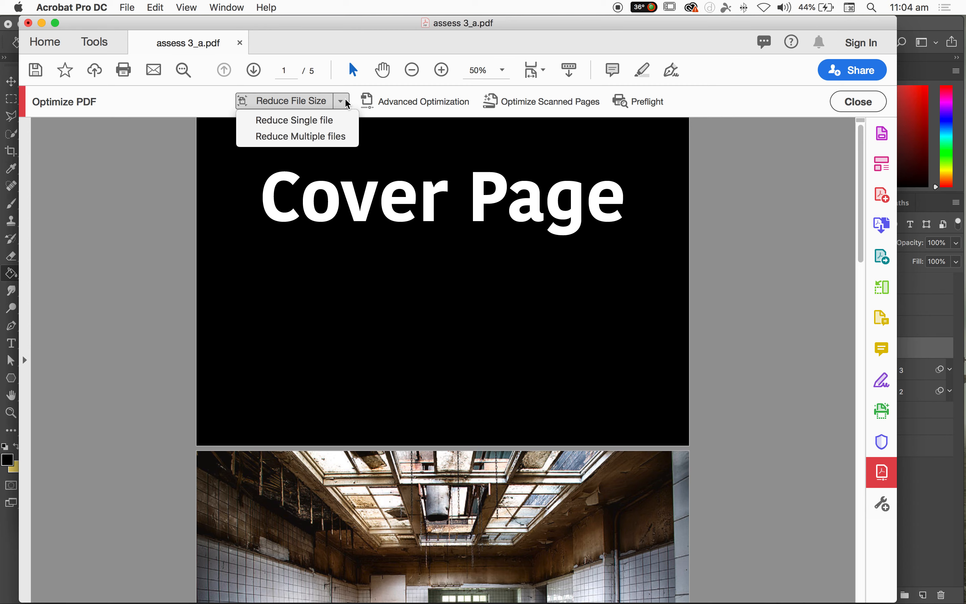
pyautogui.click(297, 101)
pyautogui.click(297, 102)
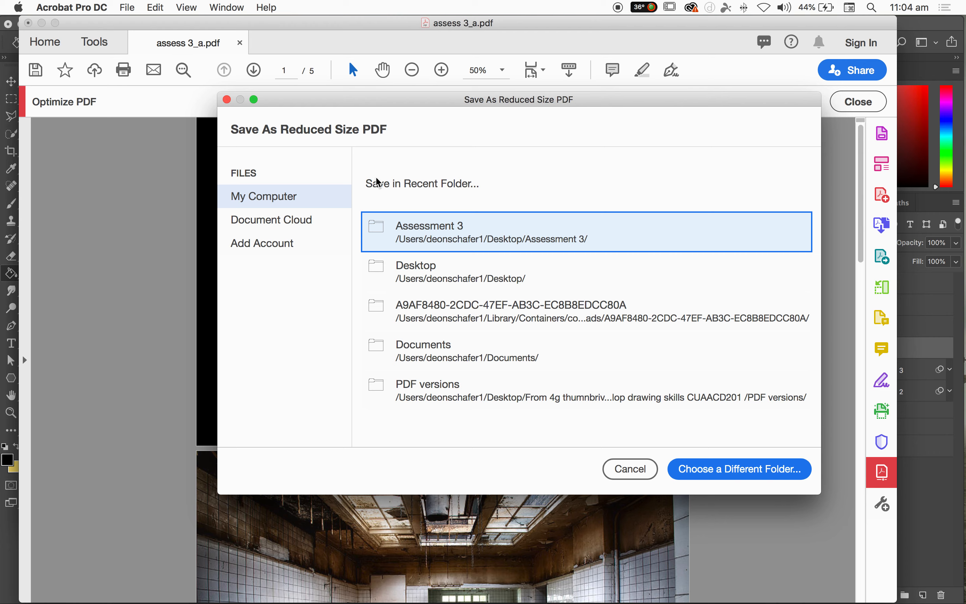
pyautogui.click(415, 229)
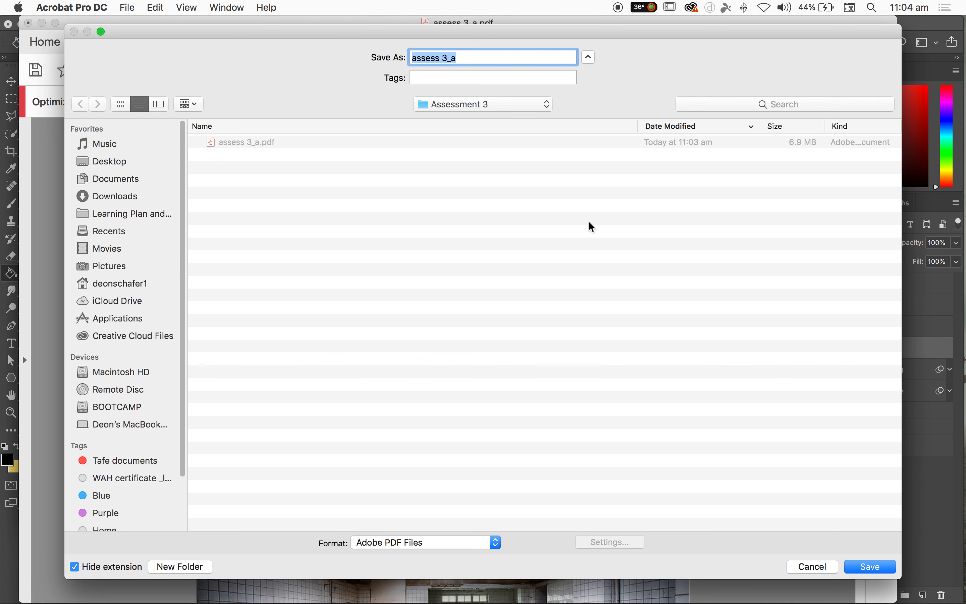
pyautogui.click(859, 569)
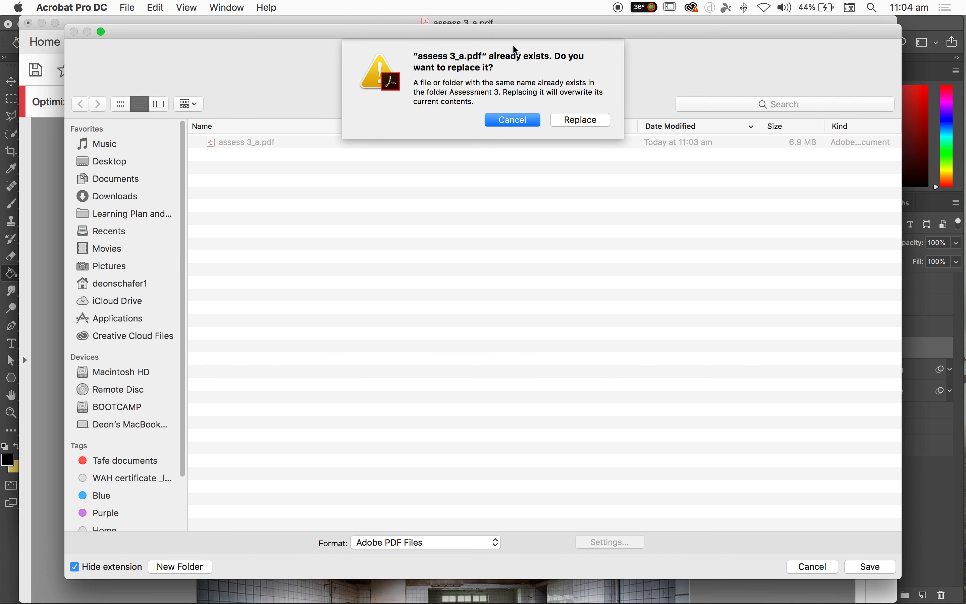
pyautogui.click(580, 121)
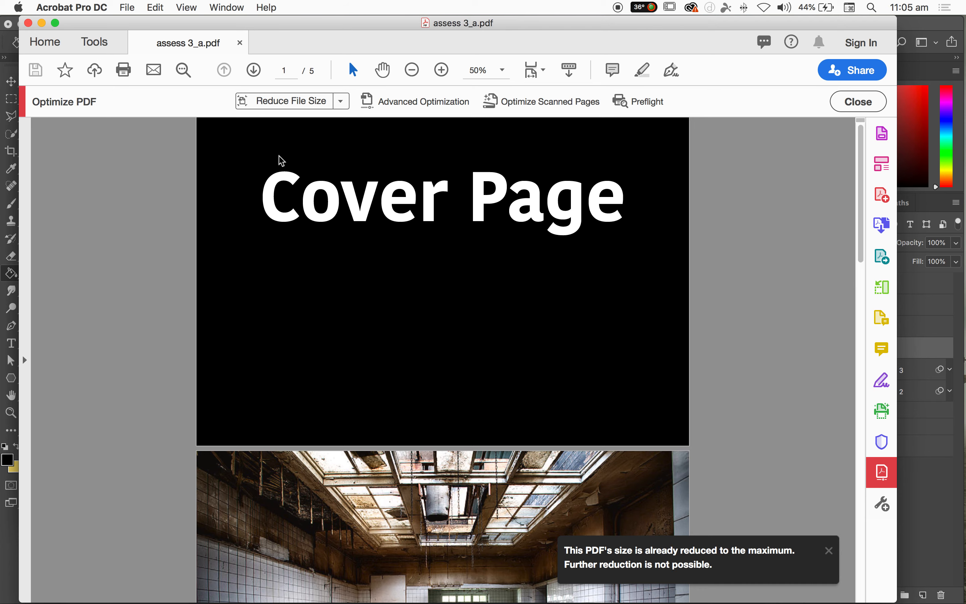
# Step: Run Reduce File Size from Optimize PDF again, saving the PDF as assess 3_b in the Assessment 3 folder
pyautogui.click(124, 6)
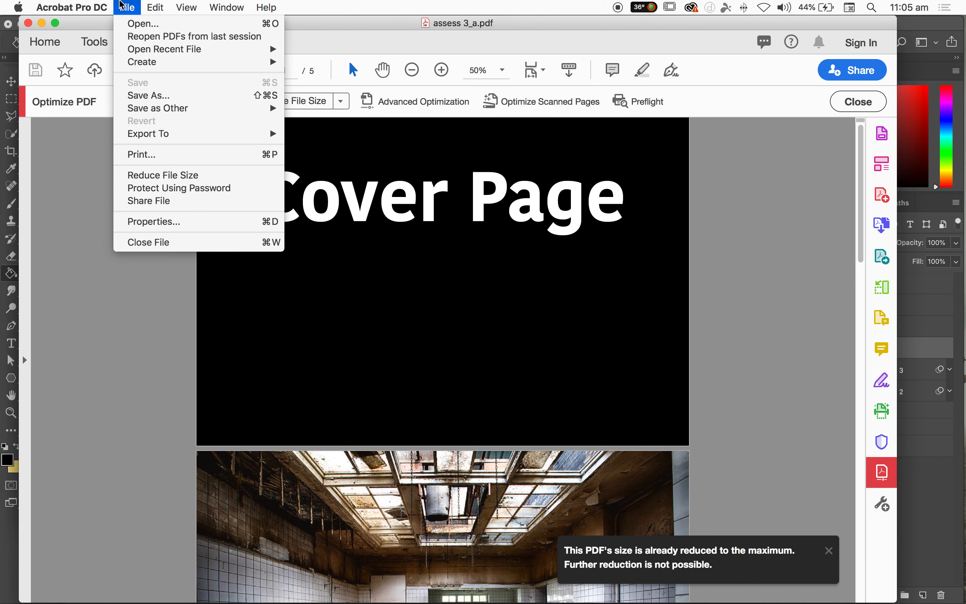
pyautogui.click(123, 6)
pyautogui.click(96, 42)
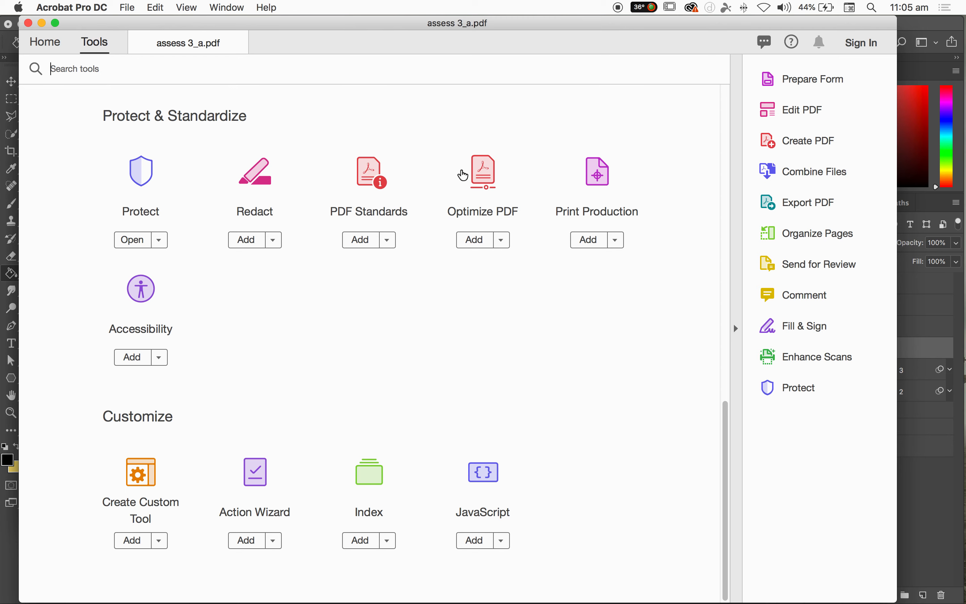
pyautogui.click(486, 179)
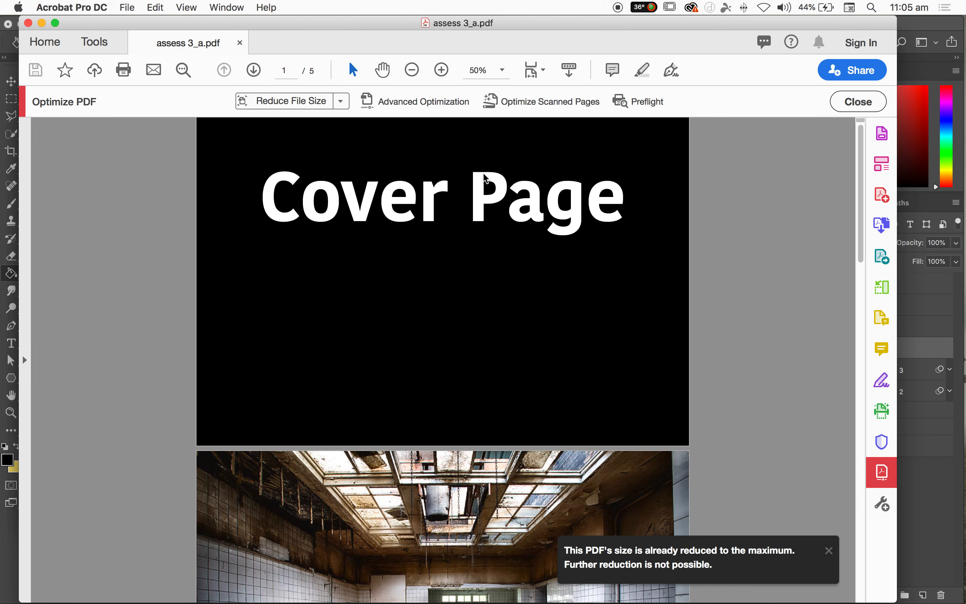
pyautogui.click(274, 103)
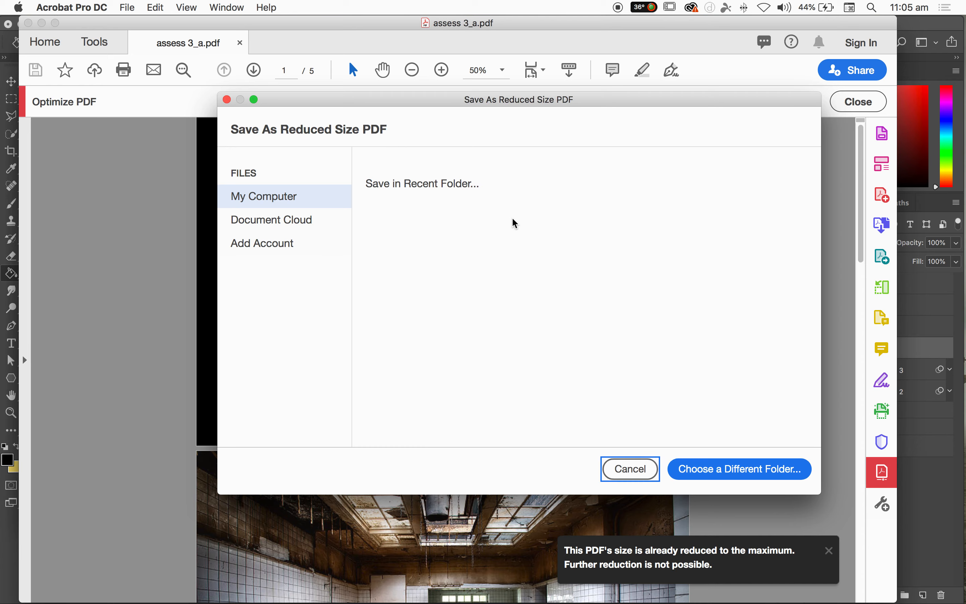
pyautogui.click(464, 235)
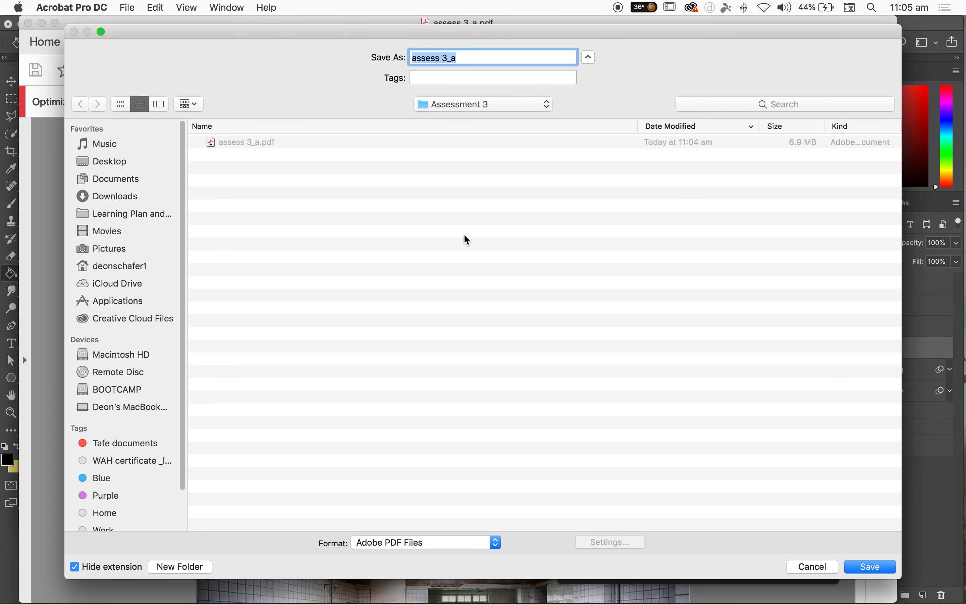
pyautogui.click(471, 60)
pyautogui.press('BackSpace')
pyautogui.write('b')
pyautogui.click(553, 254)
pyautogui.click(857, 570)
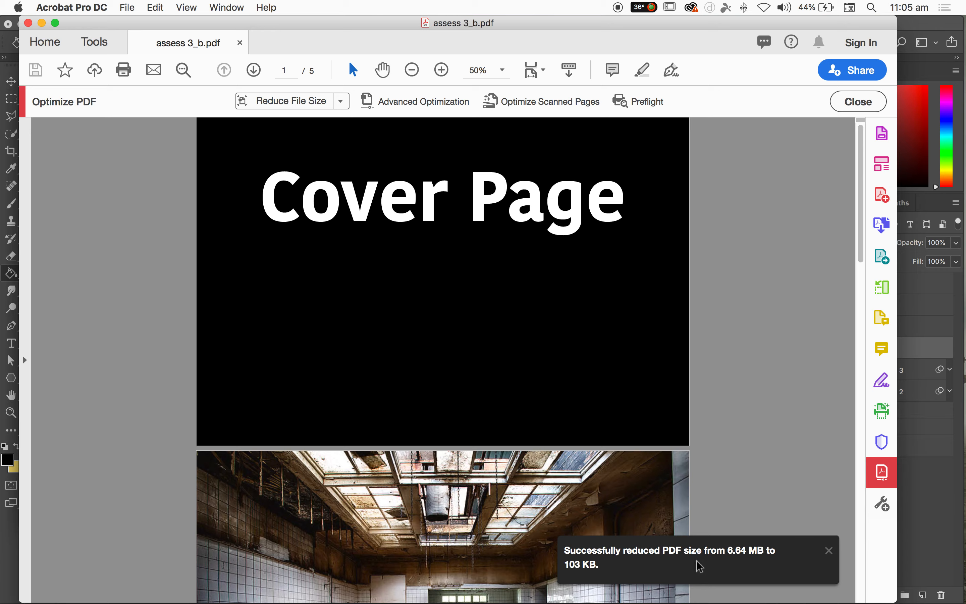
pyautogui.click(830, 552)
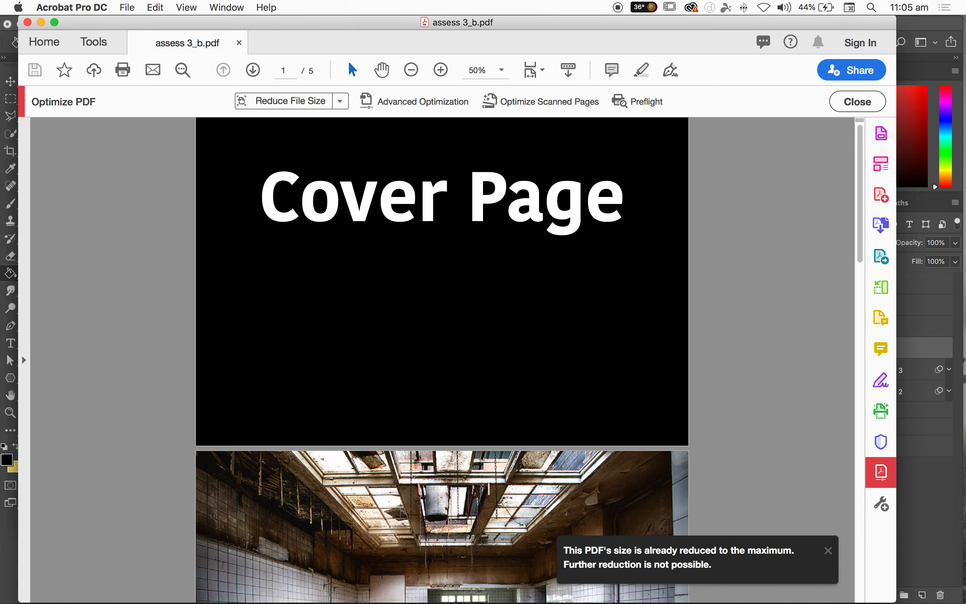
# Step: Switch to Finder, open the Assessment 3 folder from the desktop, and compare the file sizes of assess 3_a.pdf and assess 3_b.pdf
pyautogui.press('F11')
pyautogui.doubleClick(122, 30)
pyautogui.click(302, 226)
pyautogui.click(329, 166)
pyautogui.click(716, 154)
pyautogui.click(259, 167)
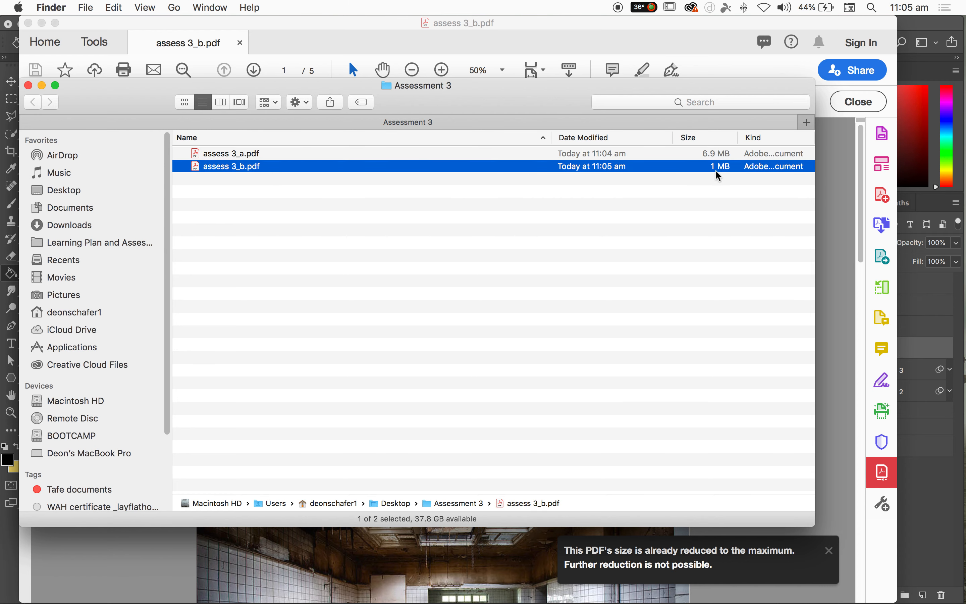
pyautogui.click(552, 281)
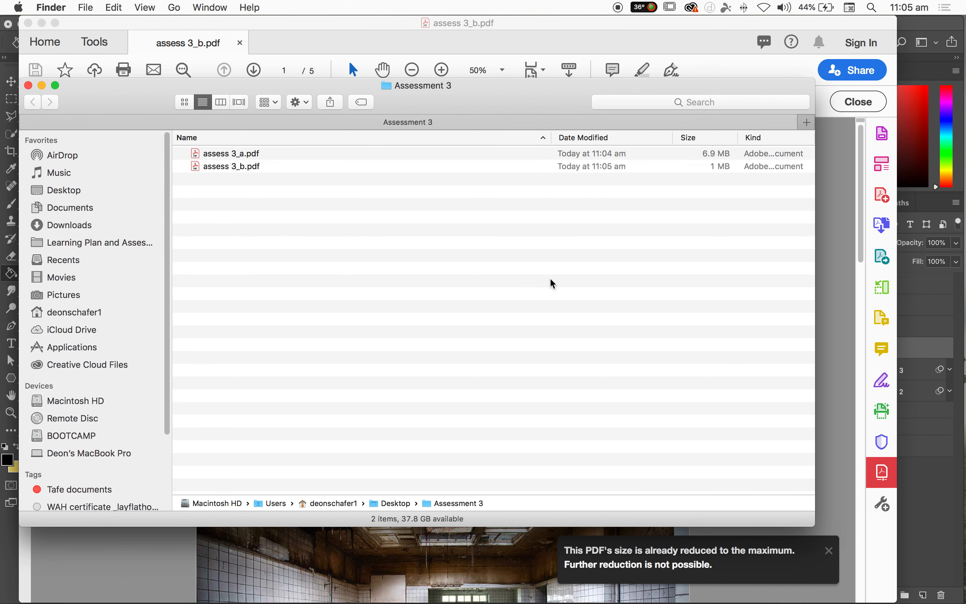
# Step: Open assess 3_b.pdf in Acrobat from the Assessment 3 folder and look through its pages to check image quality
pyautogui.doubleClick(242, 166)
pyautogui.scroll(-20, 572, 368)
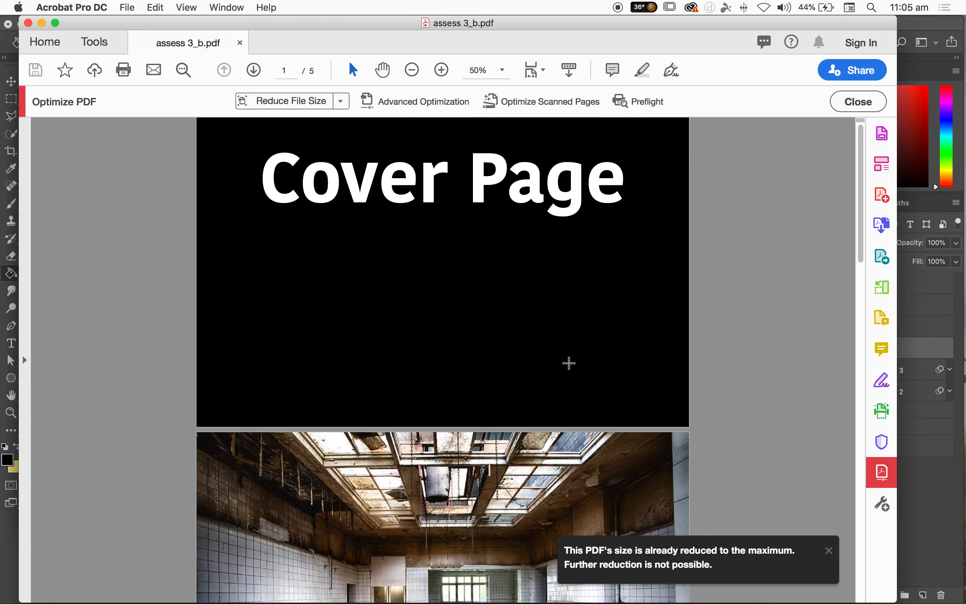
pyautogui.scroll(20, 569, 363)
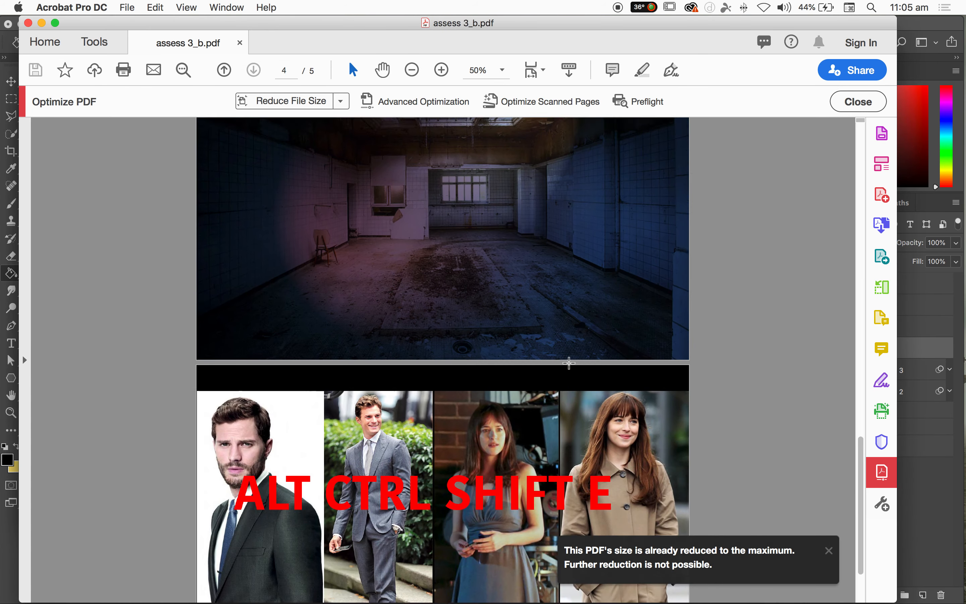